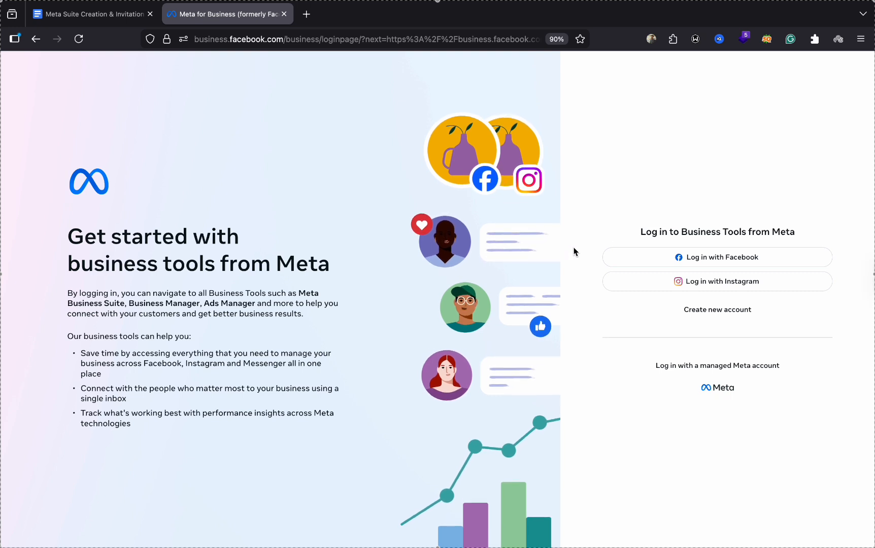
- Open a fresh tab, close the old Meta tab, and load business.facebook.com
click(306, 14)
click(285, 14)
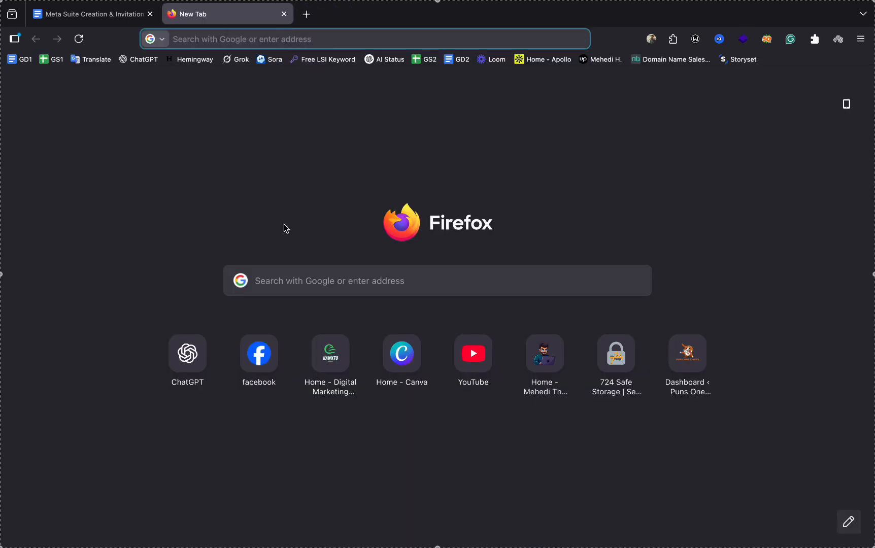
text(business.facebook.com/)
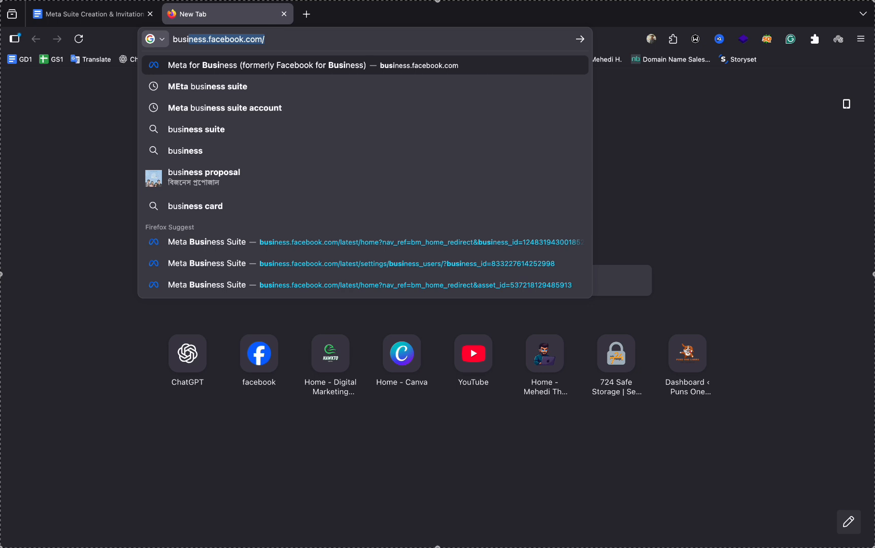
key(Return)
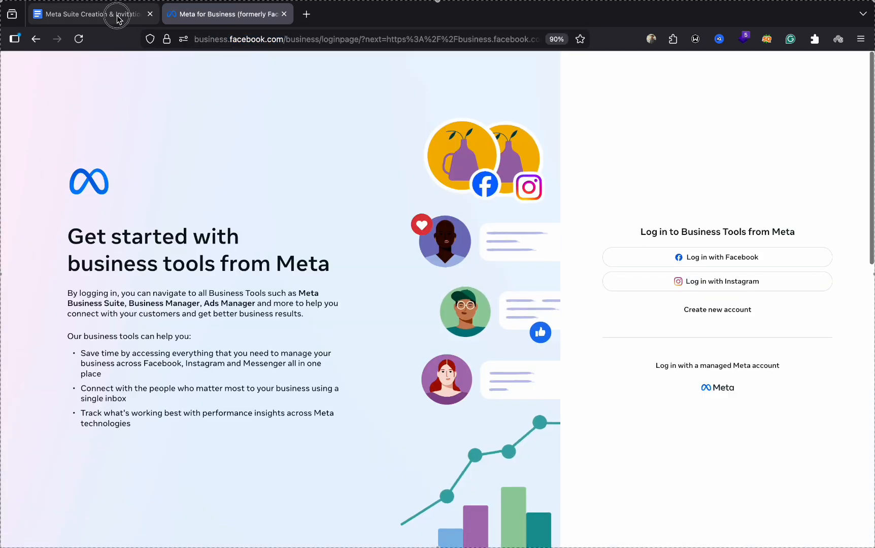
click(117, 19)
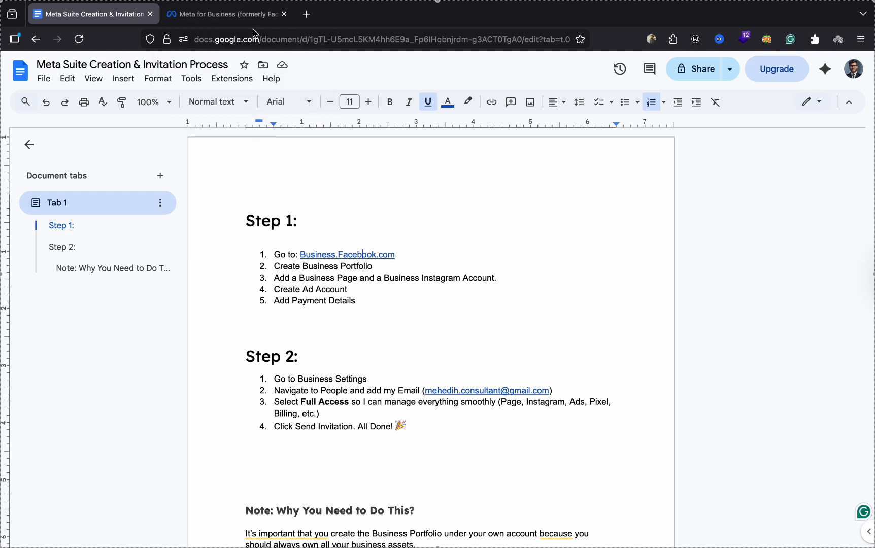
click(253, 15)
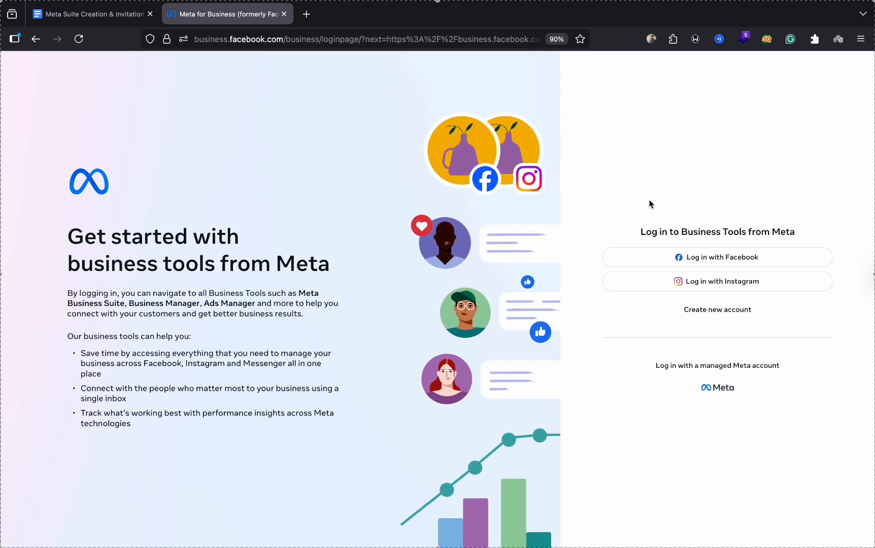
- Log in to business tools with the Facebook account credentials to reach the Home dashboard
click(682, 257)
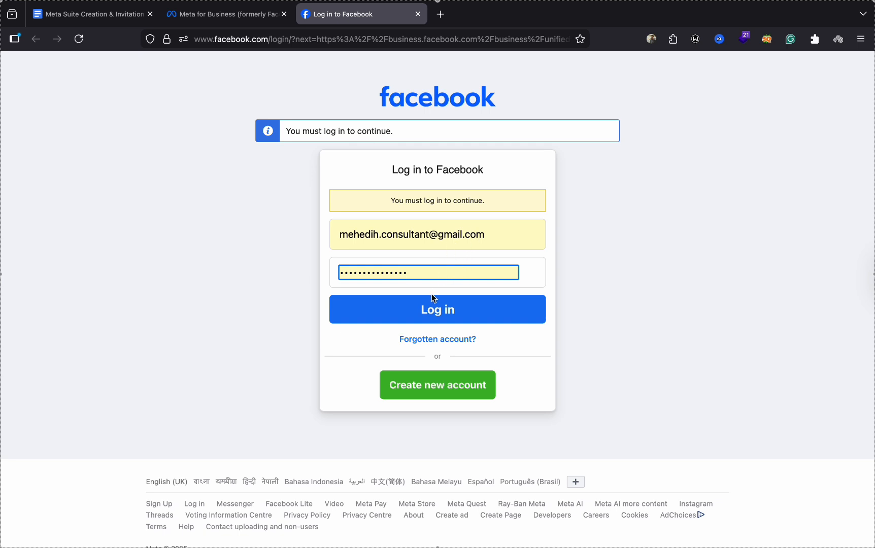
click(429, 315)
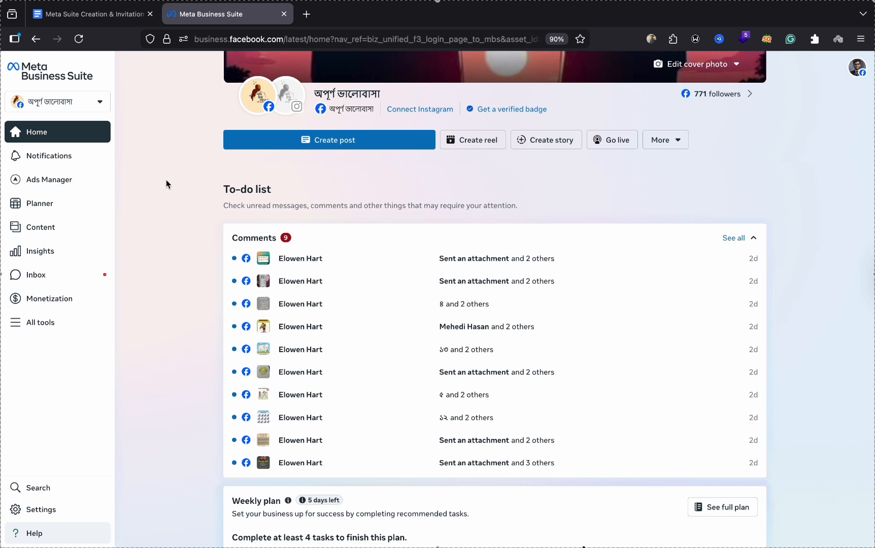
- From the top-left portfolio switcher, choose Create a business portfolio
click(104, 101)
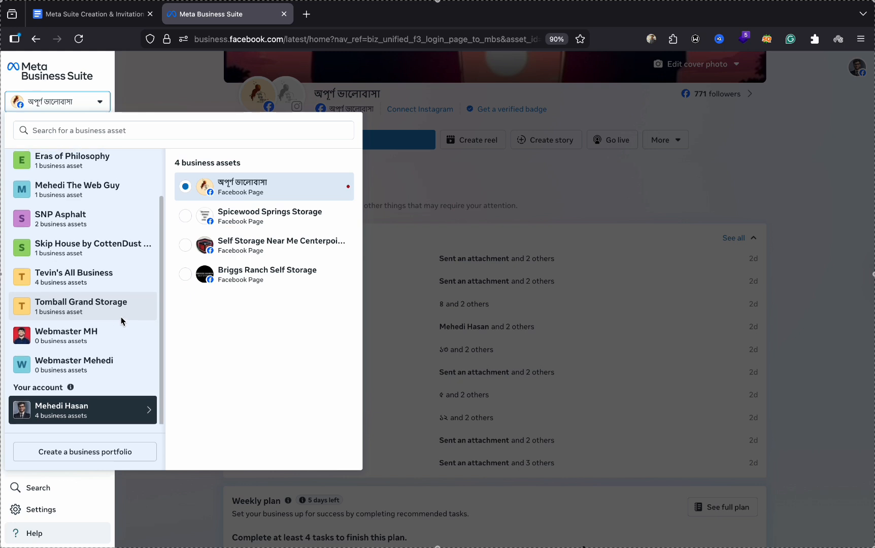
click(162, 81)
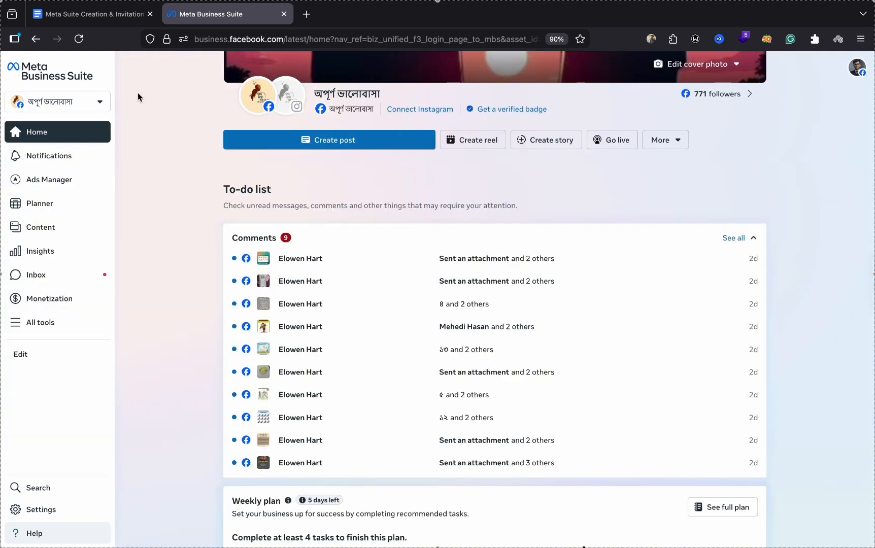
click(89, 106)
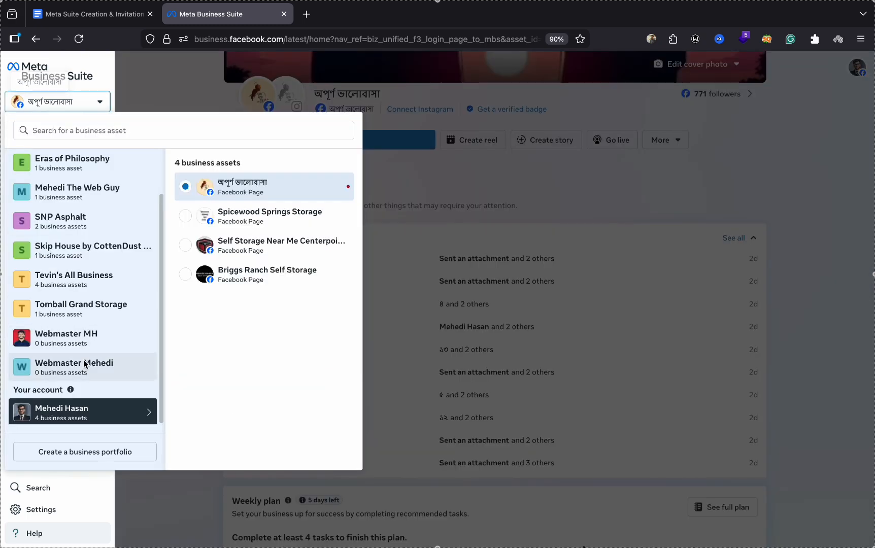
click(91, 453)
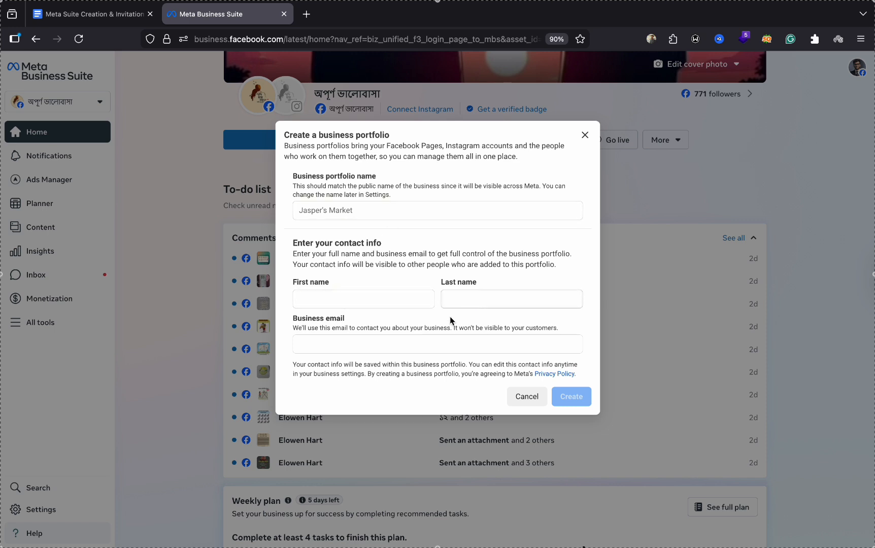
- Create 'Demo Business Portfolio' with the owner's first name, last name and business email
click(424, 219)
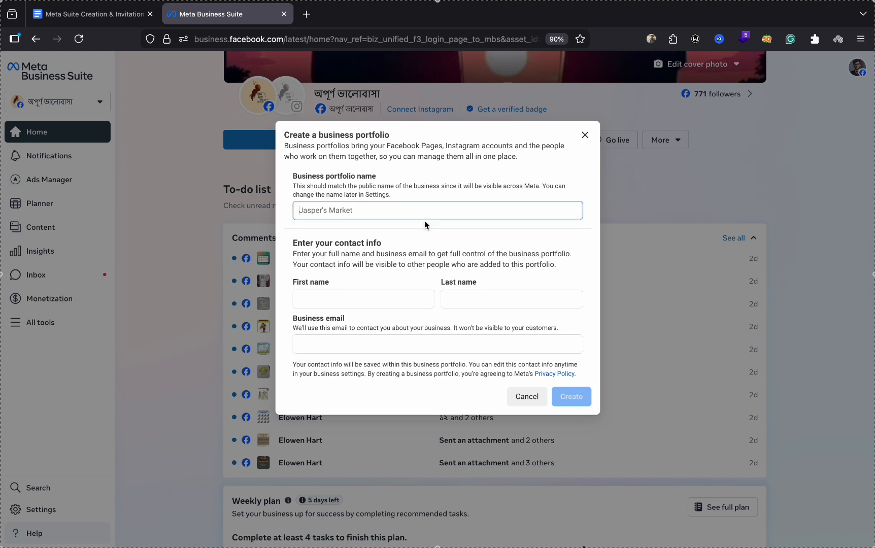
text(Demo Business Portfolio)
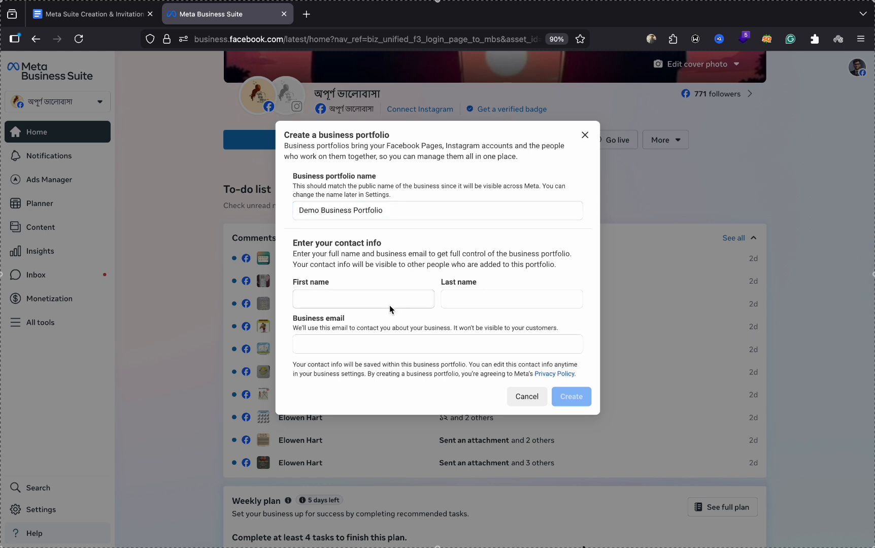
click(381, 300)
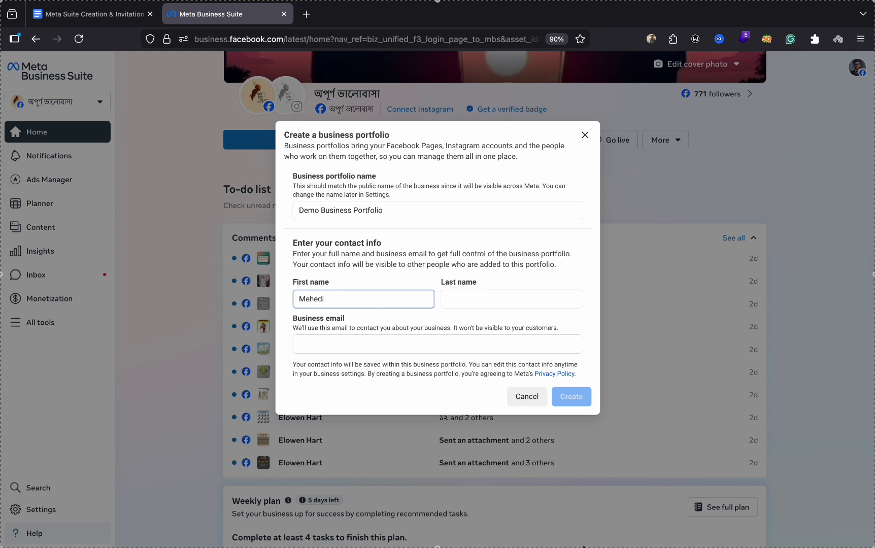
click(486, 299)
click(442, 347)
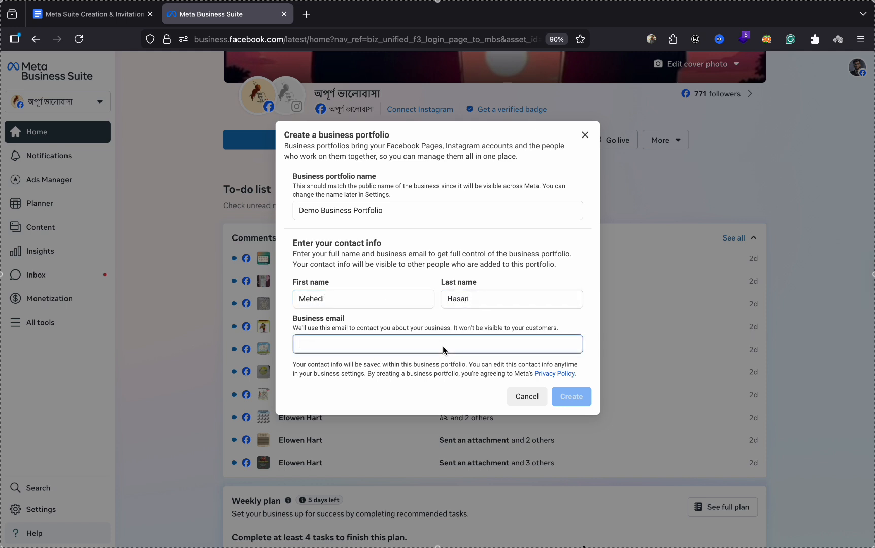
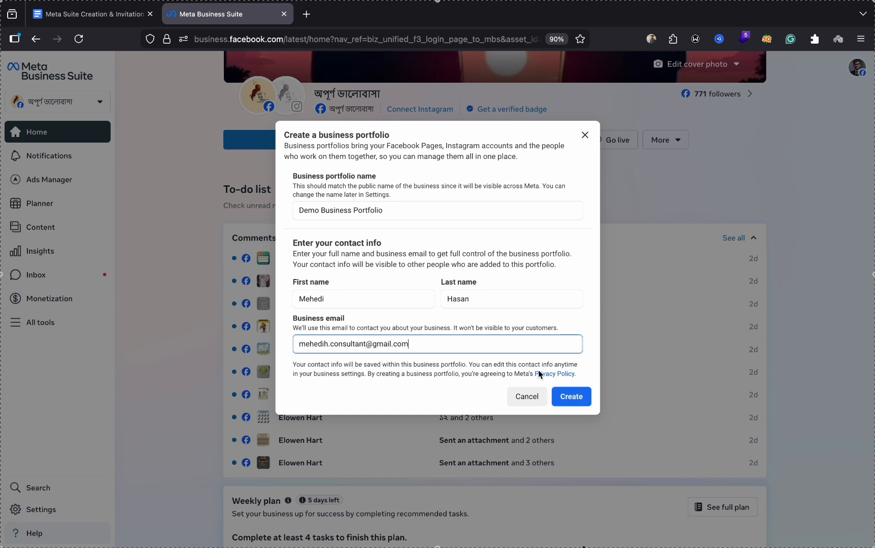
click(571, 395)
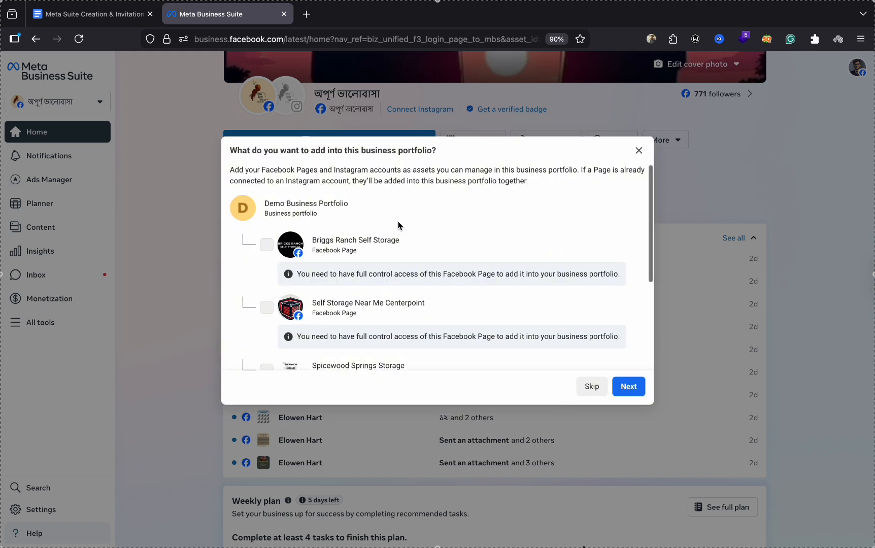
- Skip adding any Facebook Pages or Instagram accounts to the portfolio
scroll(398, 221, down, 5)
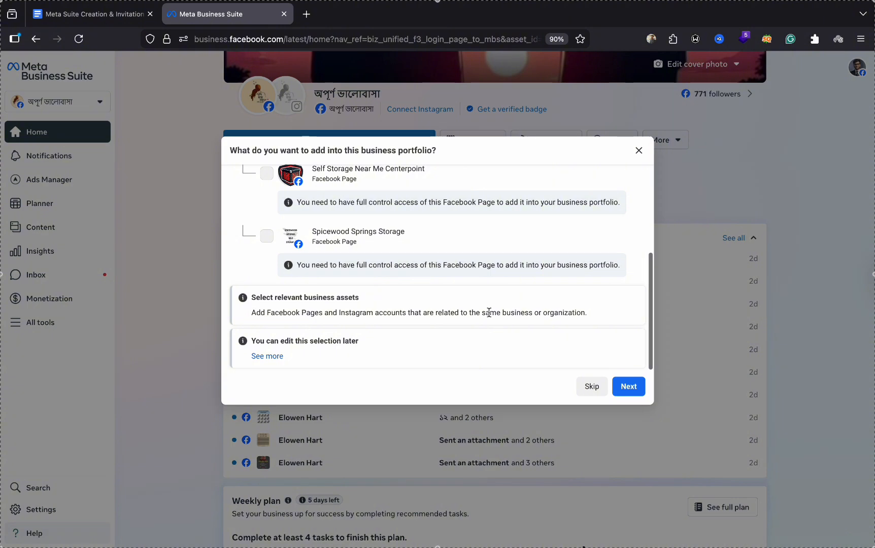
scroll(488, 313, up, 5)
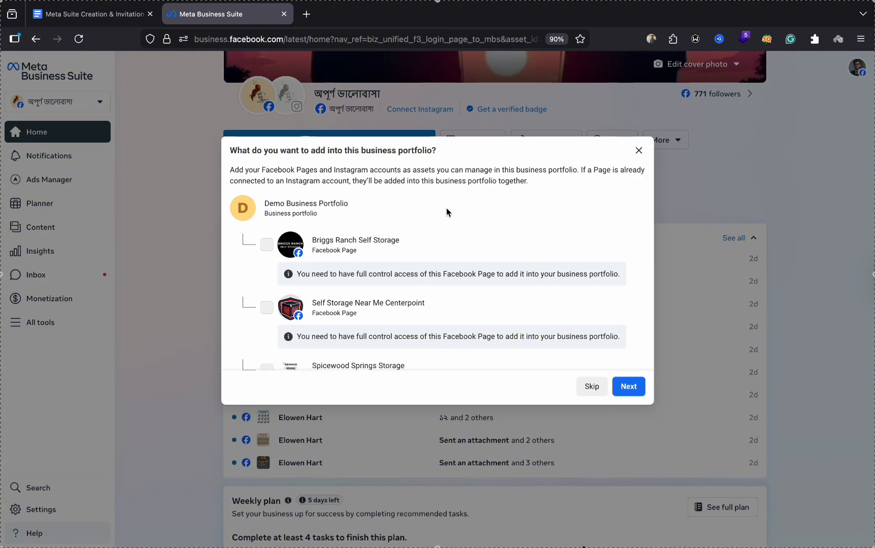
scroll(444, 316, down, 3)
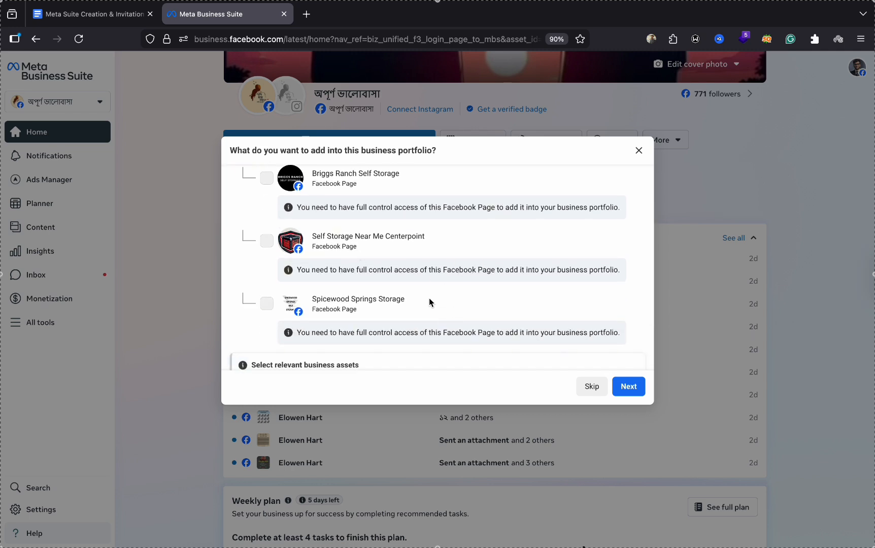
scroll(430, 302, down, 1)
scroll(430, 301, up, 3)
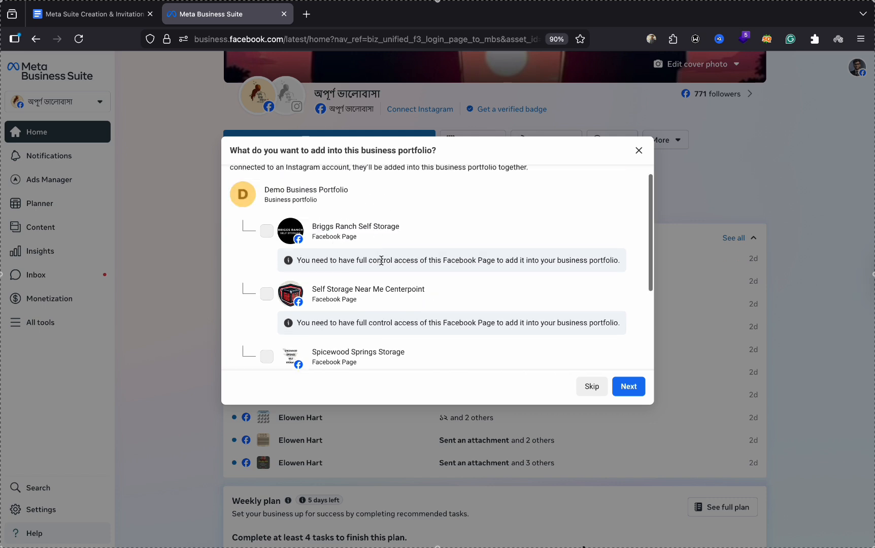
scroll(453, 305, down, 3)
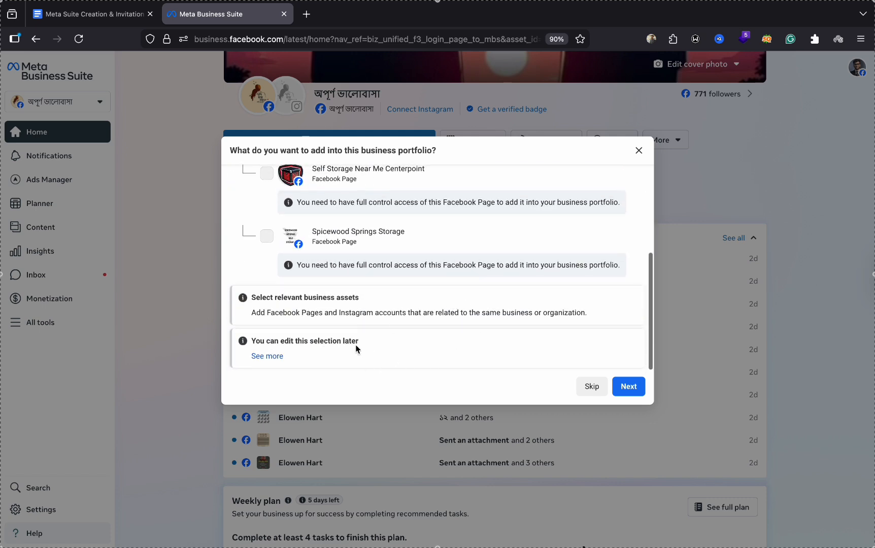
click(592, 388)
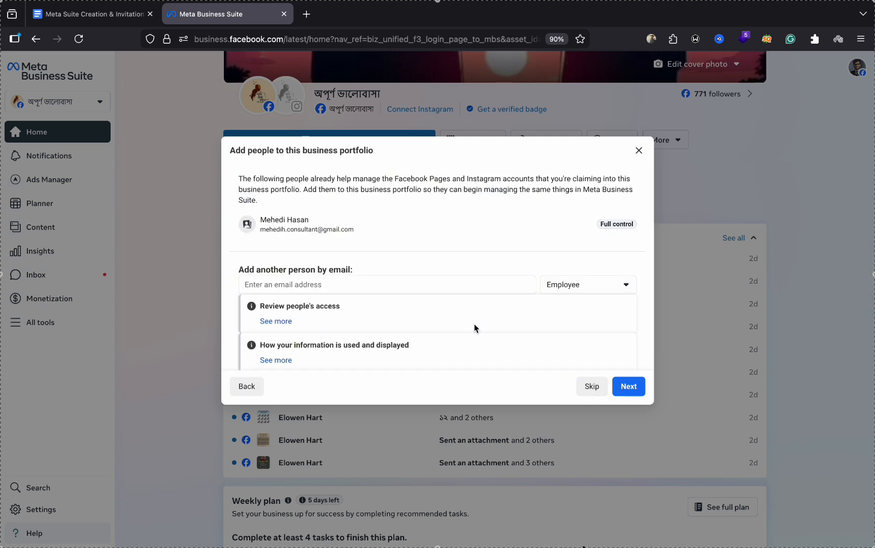
- Skip inviting additional people, reaching the review-and-confirm summary
scroll(436, 232, down, 2)
scroll(441, 268, up, 2)
scroll(492, 266, down, 1)
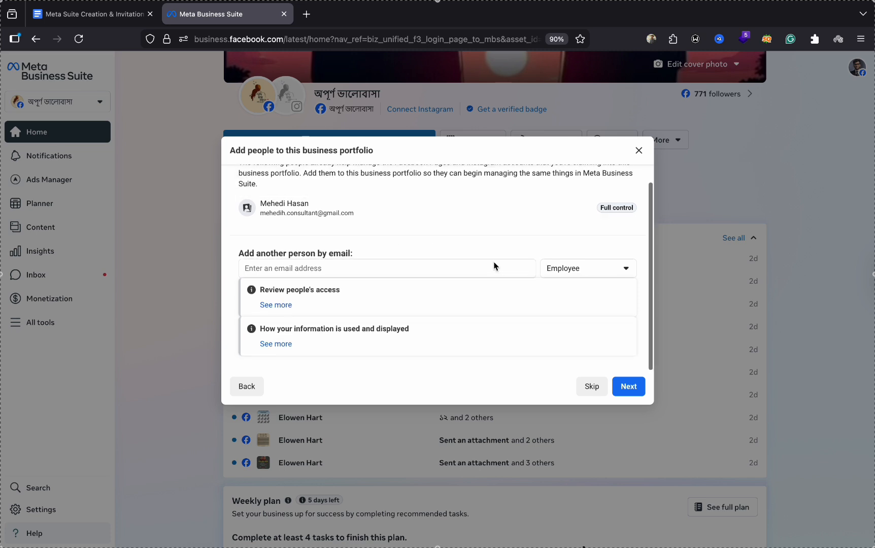
click(593, 388)
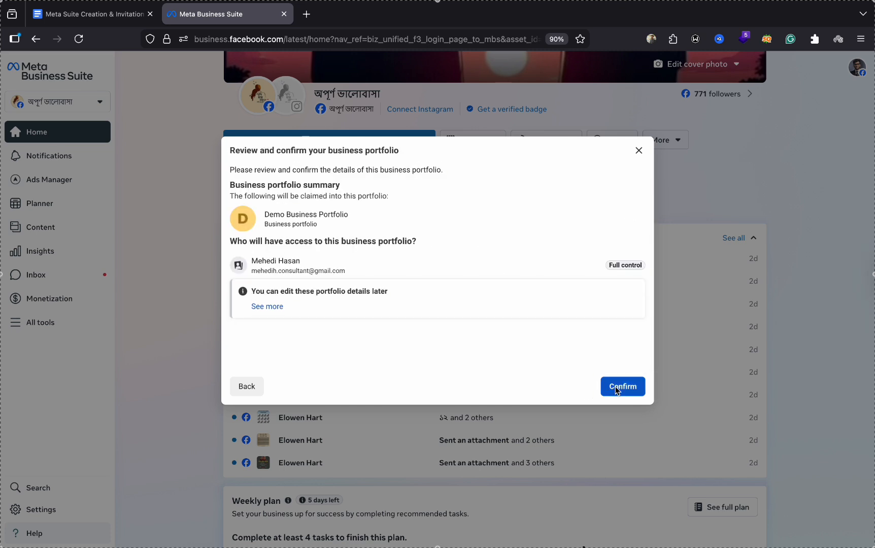
- Confirm the new portfolio, then go to its Settings People list
click(616, 388)
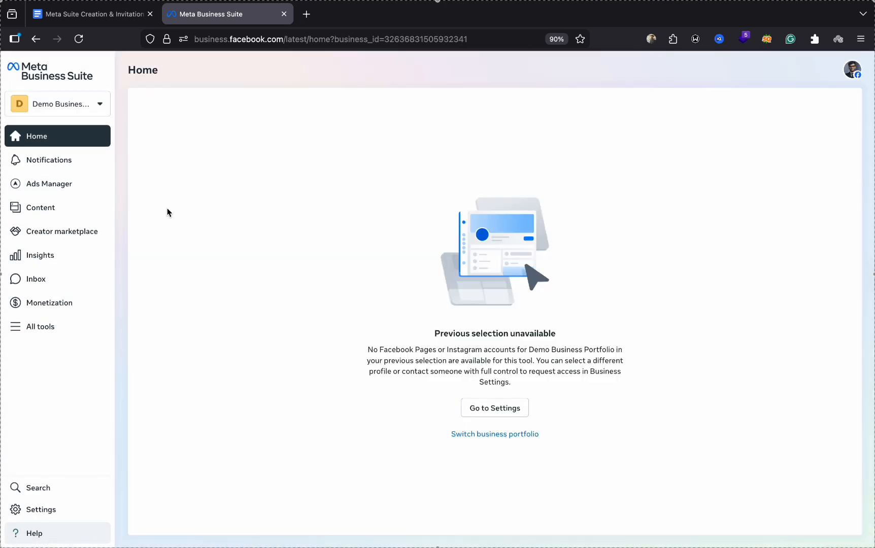
click(93, 104)
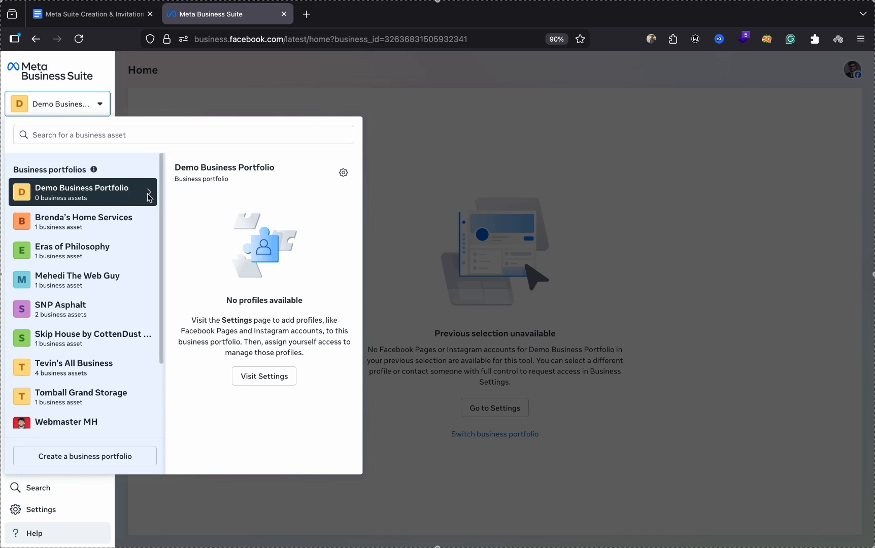
click(280, 103)
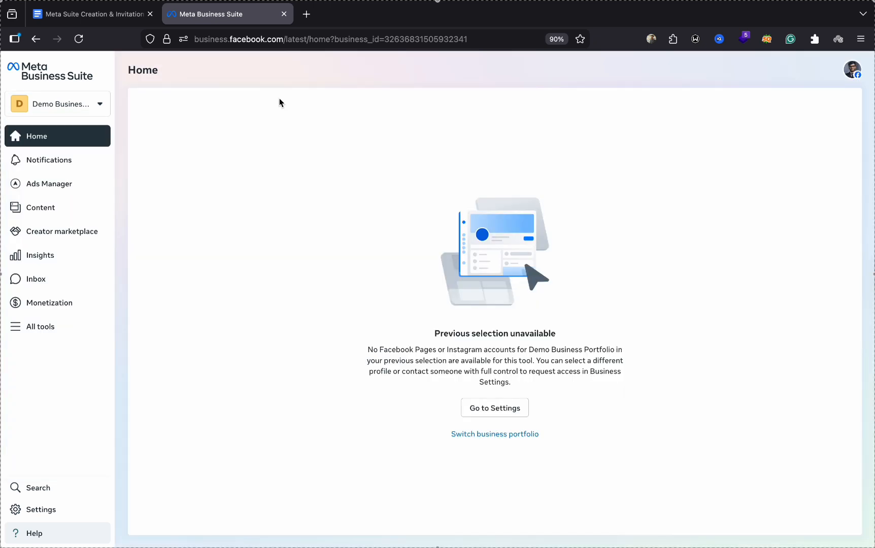
click(60, 509)
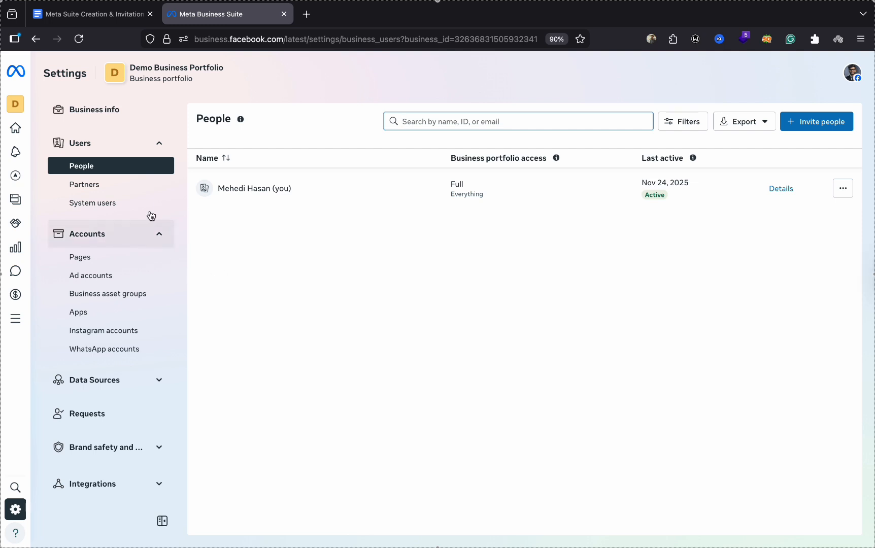
- In Pages settings, preview the Add an existing Facebook Page dialog and close it without adding
click(138, 259)
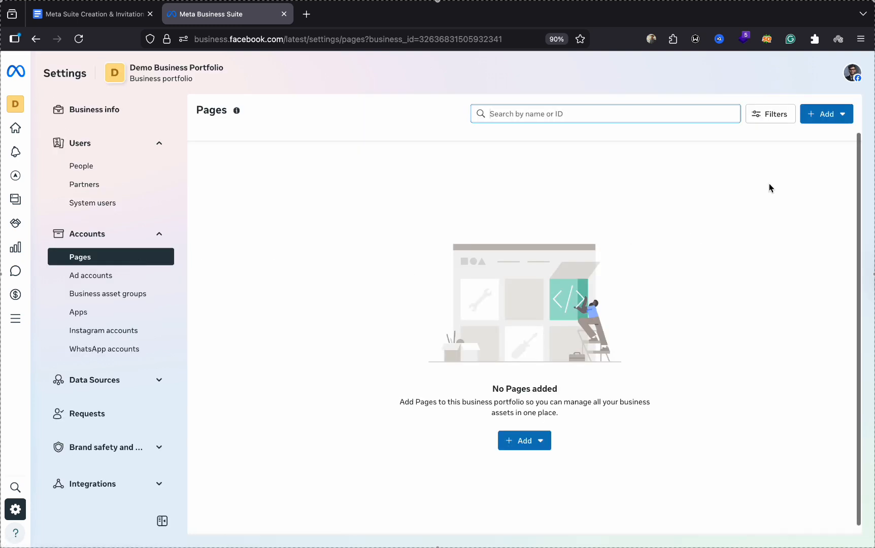
click(818, 116)
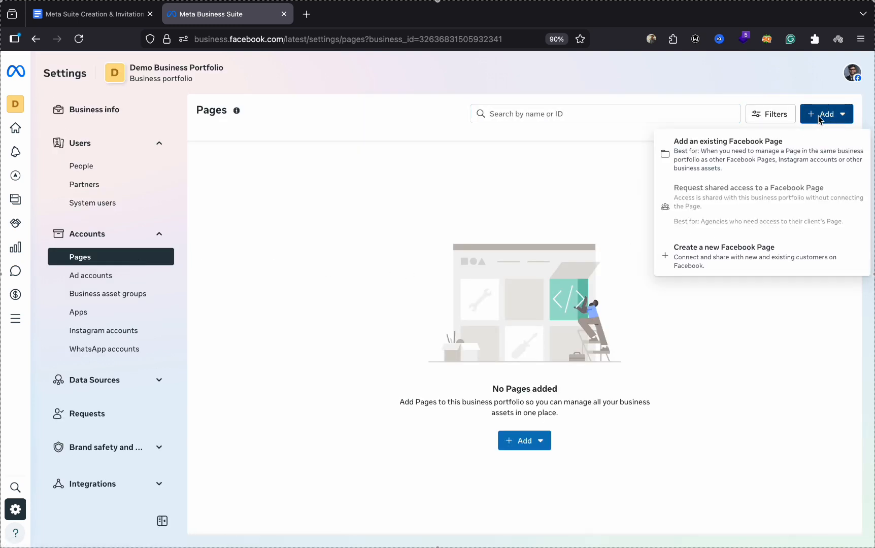
click(750, 159)
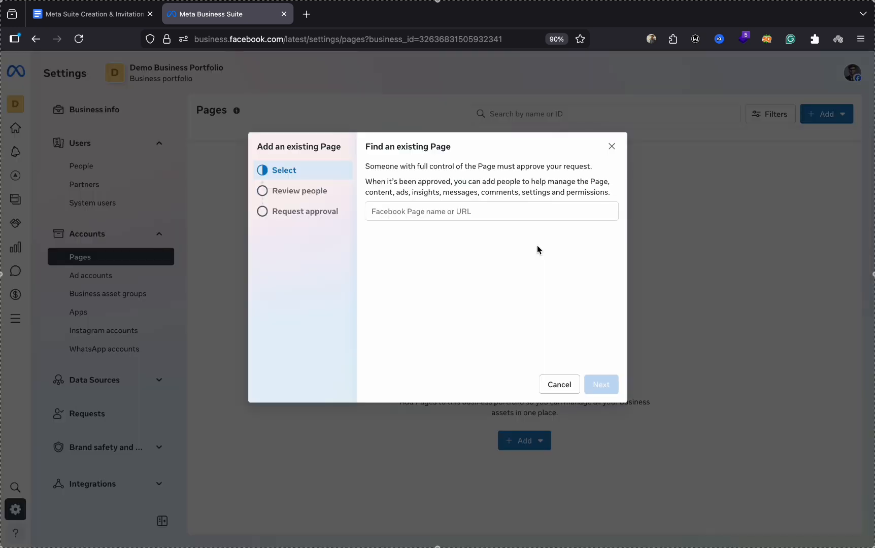
click(462, 211)
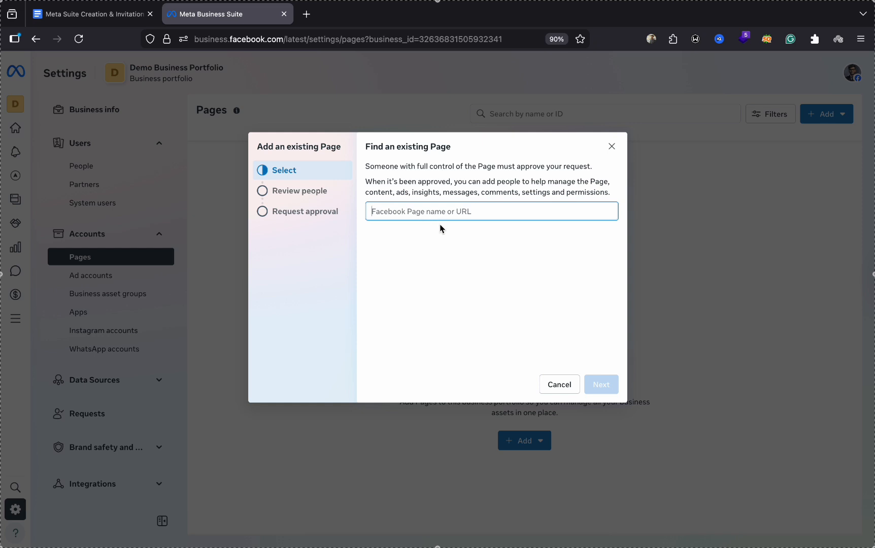
click(315, 197)
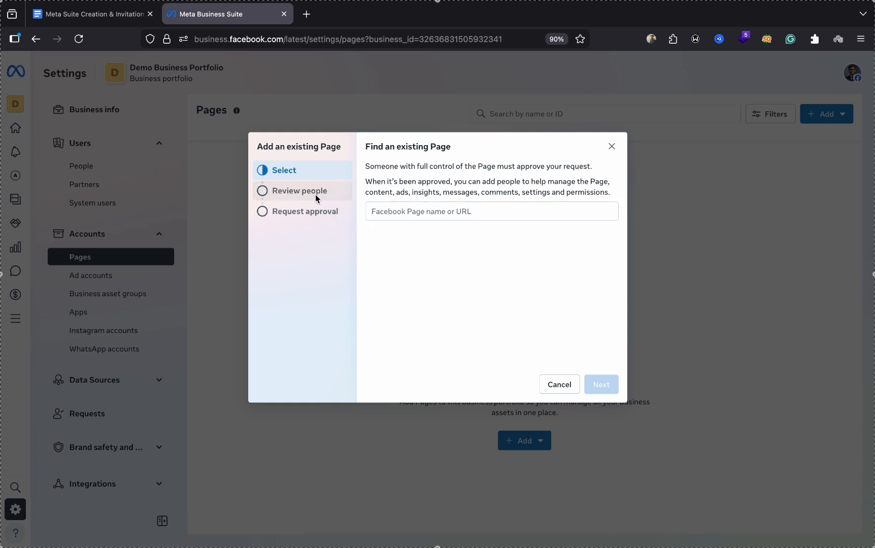
click(412, 216)
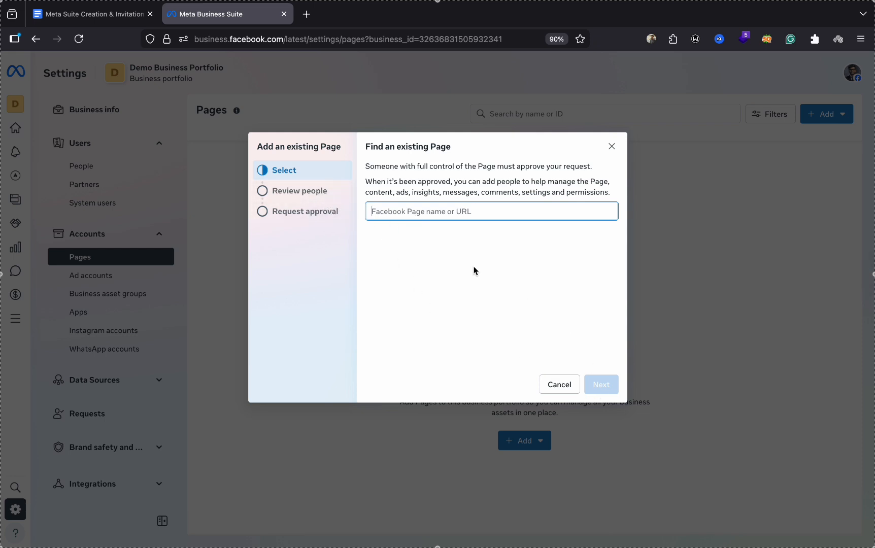
click(612, 147)
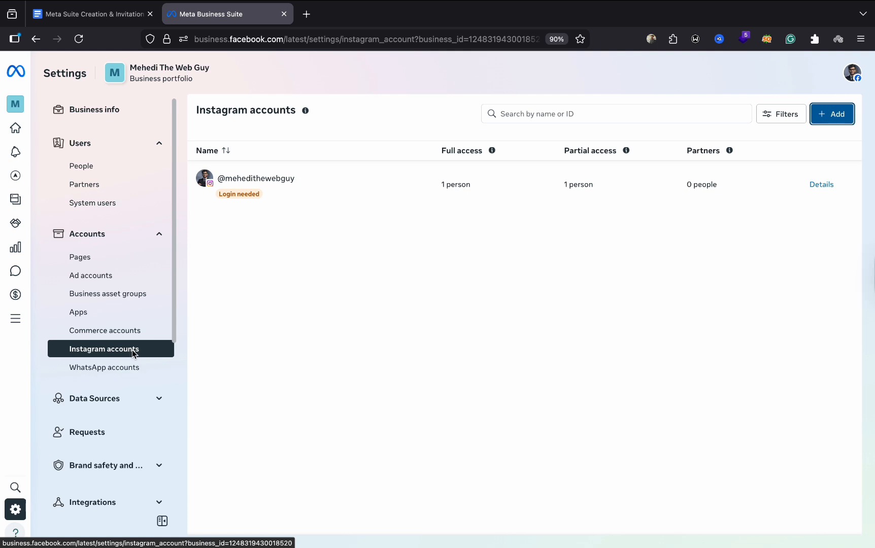
- Start adding an Instagram account and accept the terms, then abandon it and close the dialog
click(830, 115)
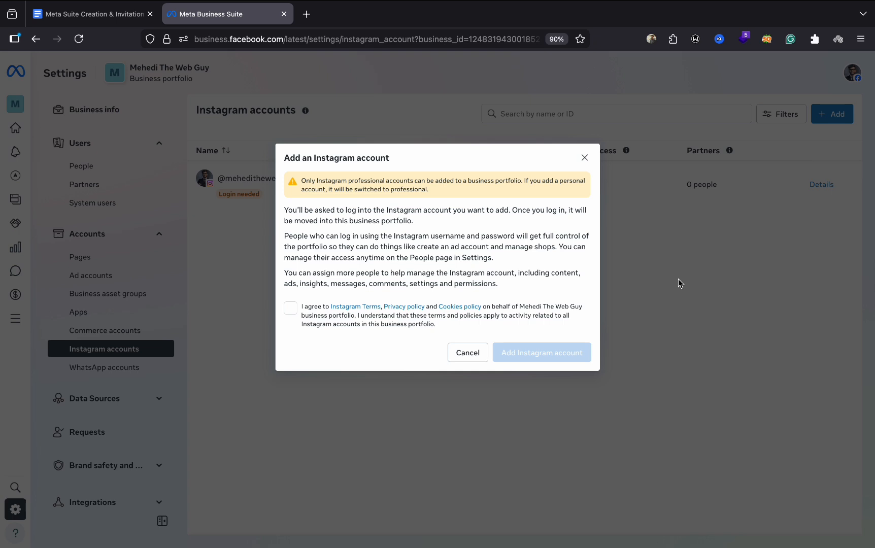
click(290, 308)
click(552, 356)
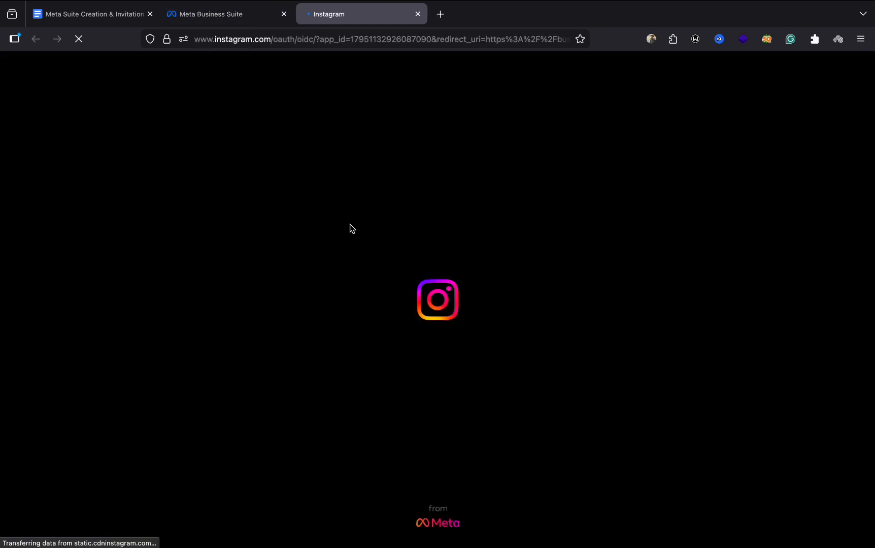
click(236, 19)
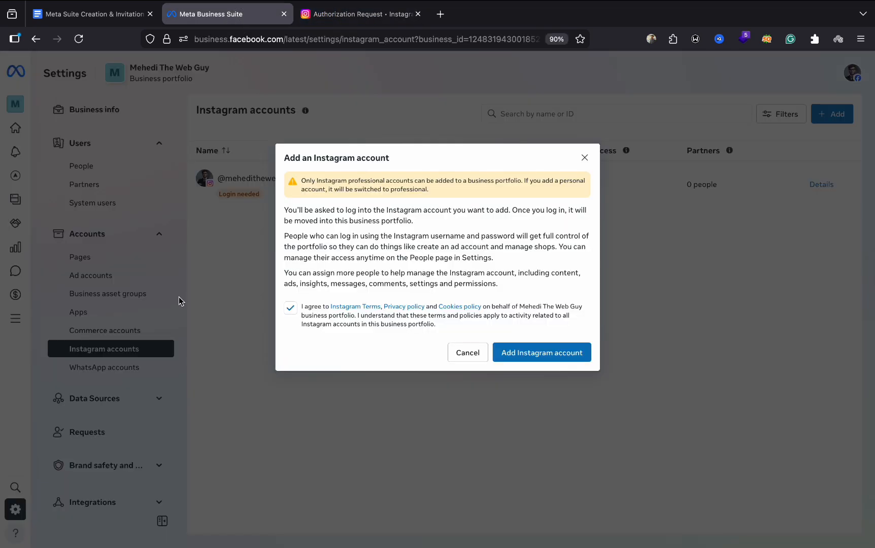
click(585, 157)
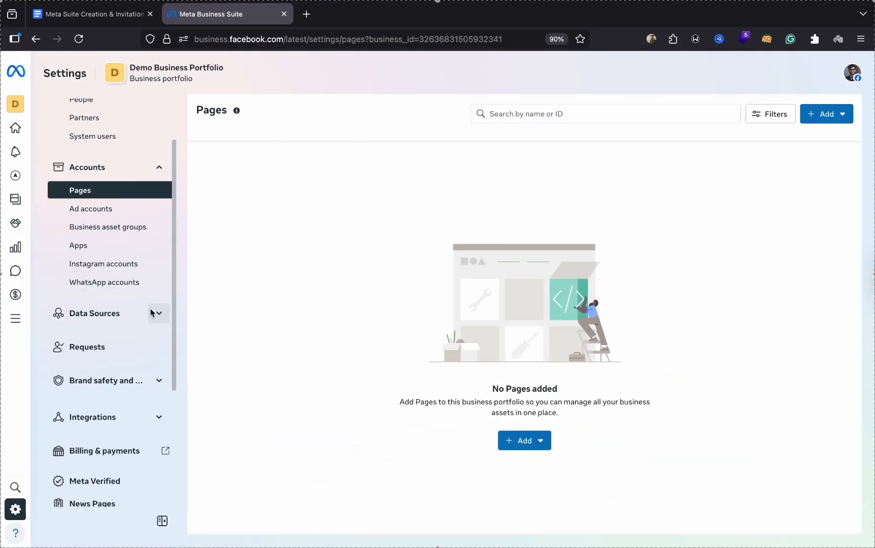
scroll(163, 310, down, 1)
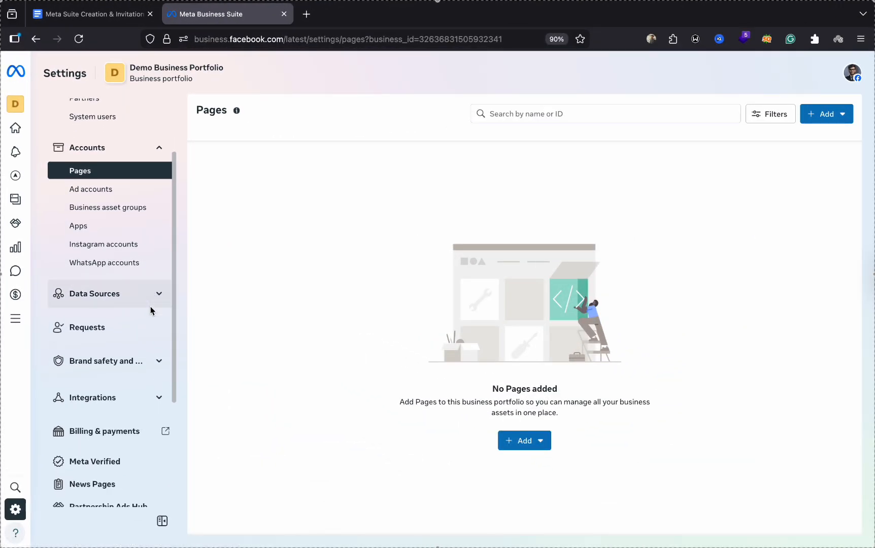
- In Ad accounts settings, preview the Create a new ad account form and close it unsaved
click(123, 190)
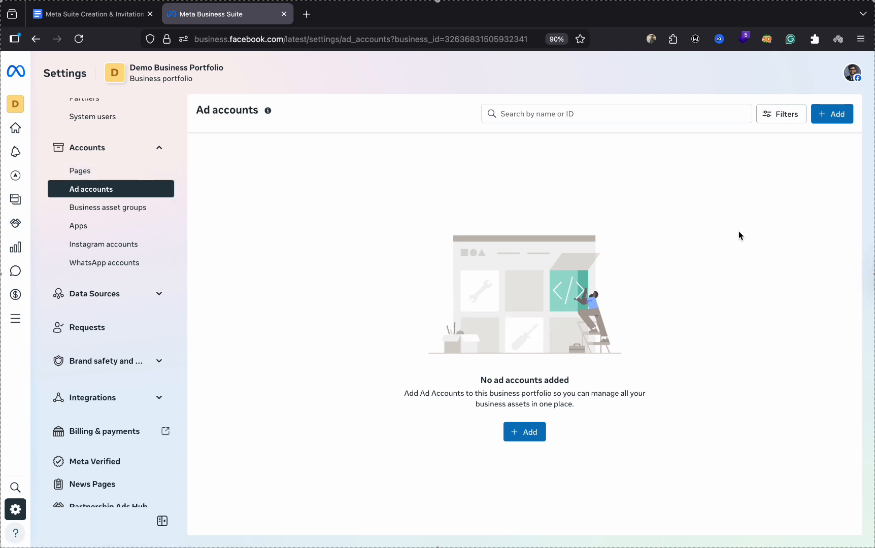
click(531, 436)
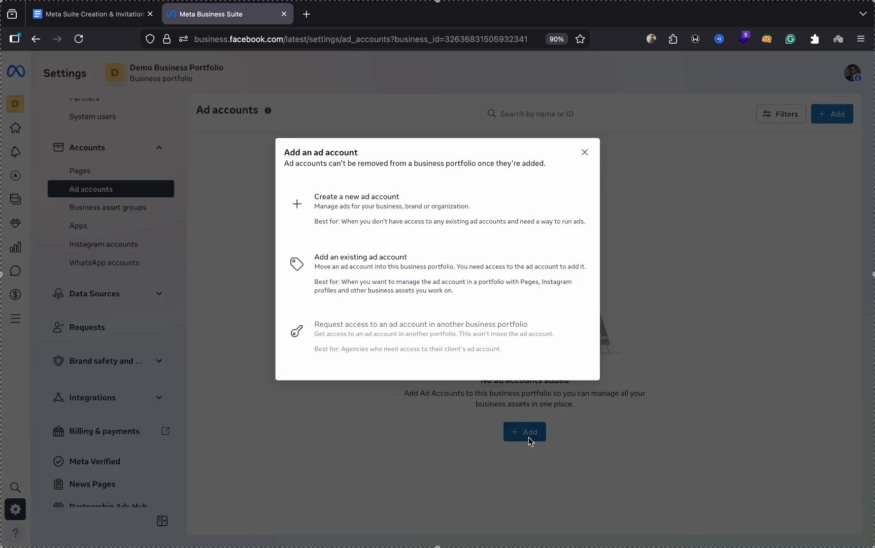
click(415, 214)
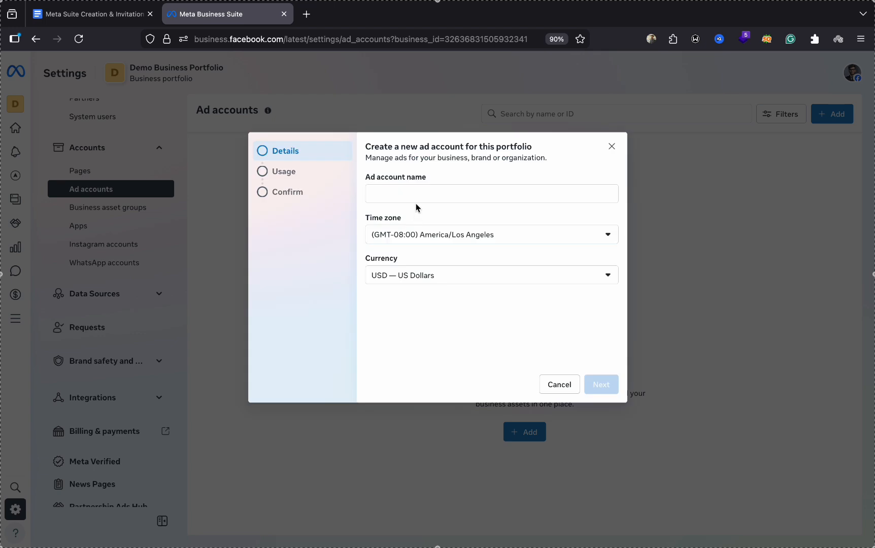
click(420, 196)
click(319, 176)
click(612, 146)
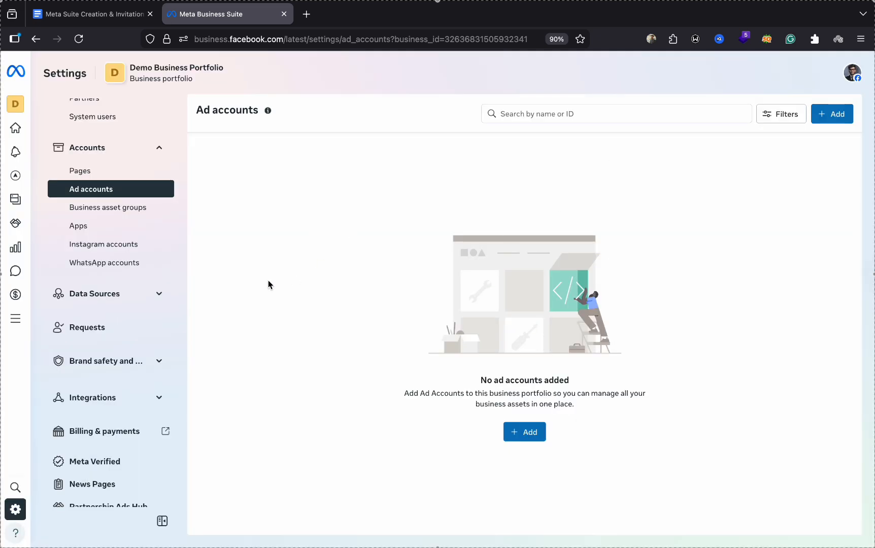
- In People settings, open an invitation, then discard it without inviting anyone
scroll(141, 356, down, 4)
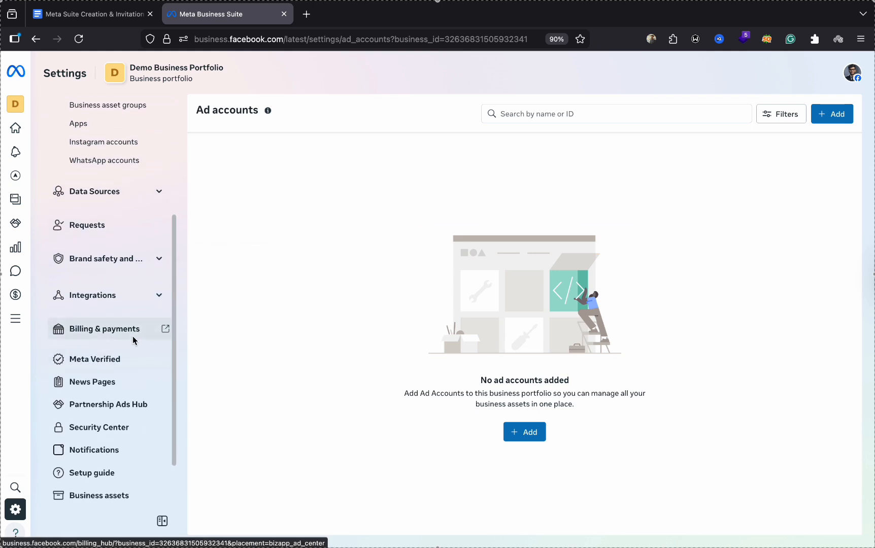
scroll(137, 338, up, 5)
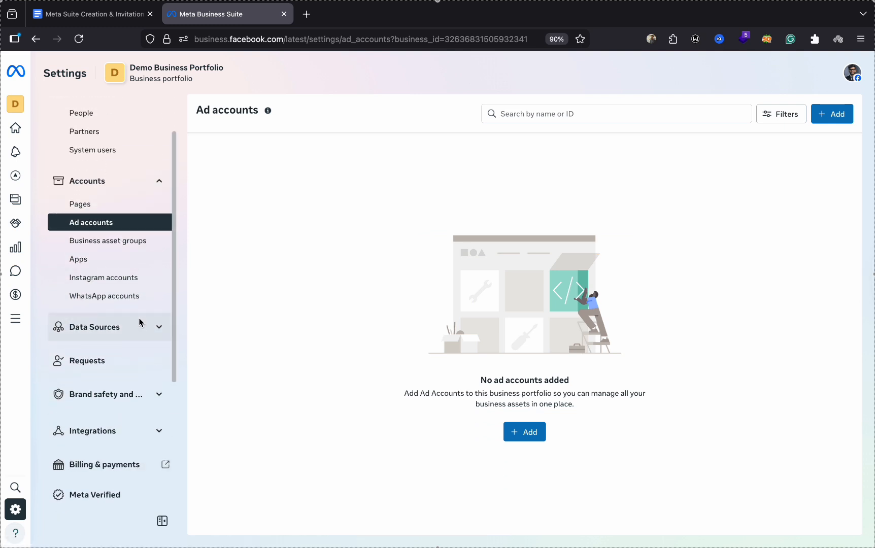
scroll(138, 330, up, 2)
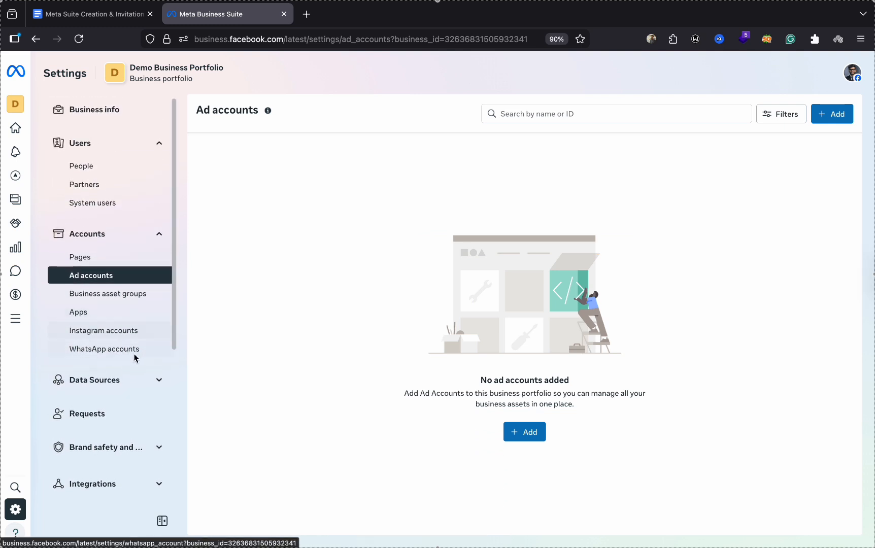
click(100, 172)
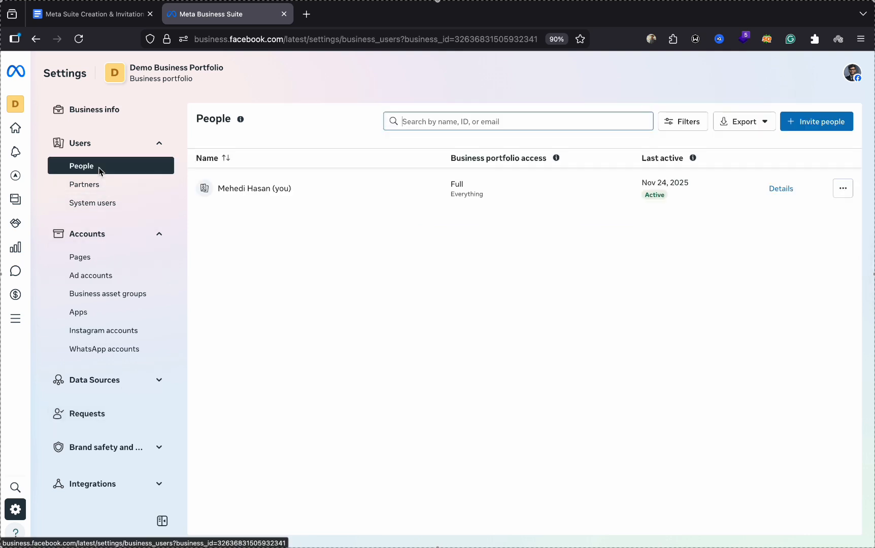
click(819, 127)
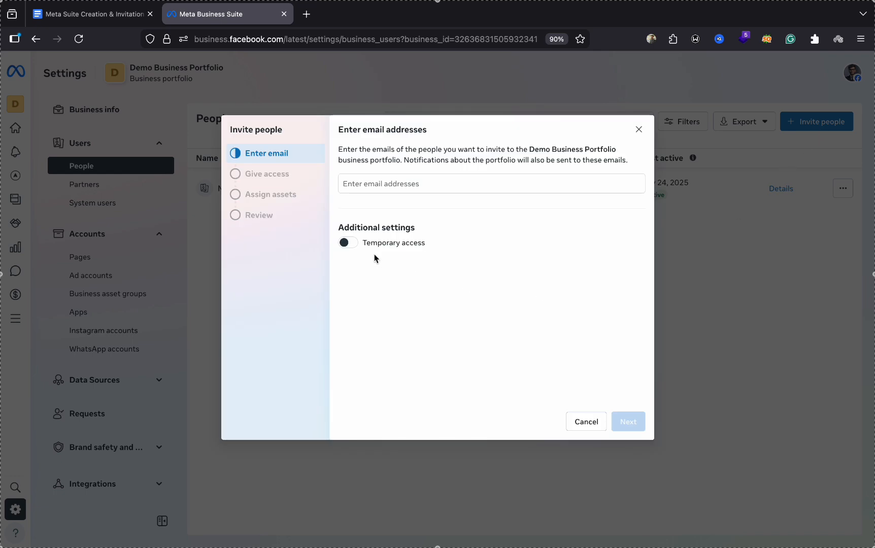
click(408, 185)
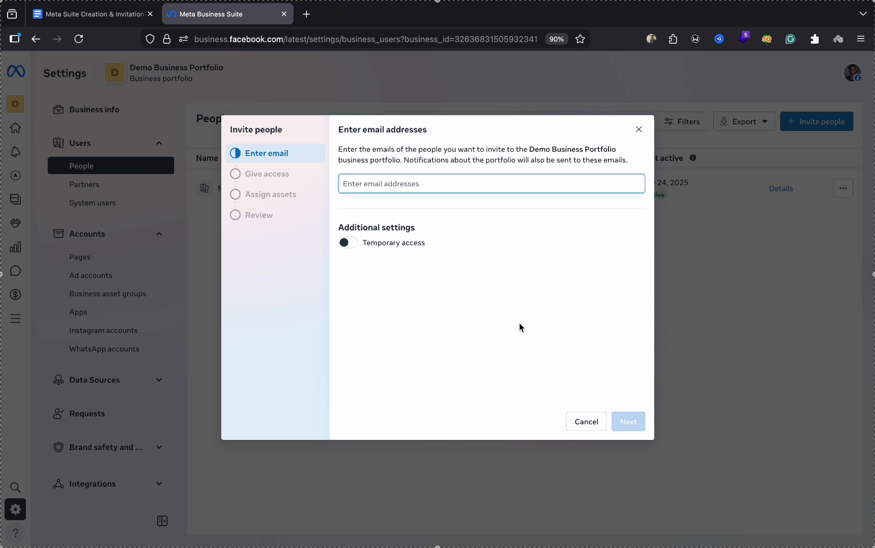
click(638, 129)
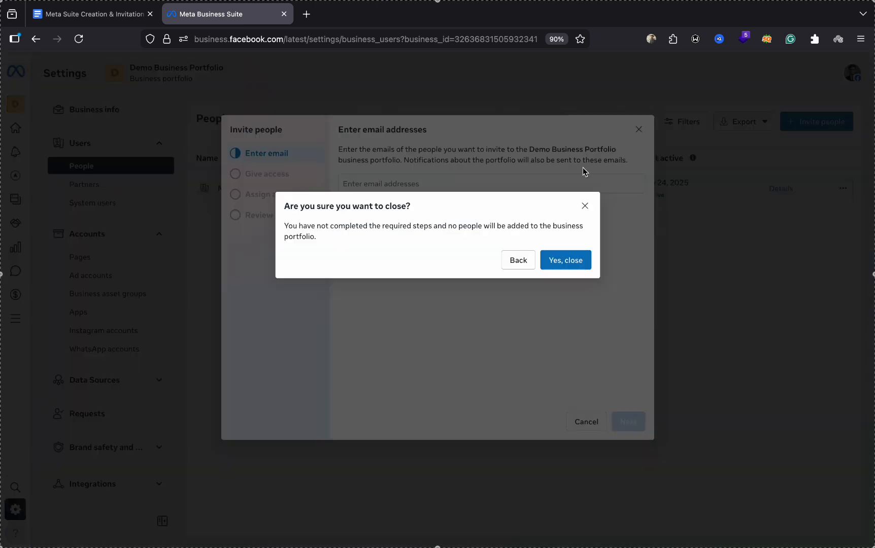
click(557, 257)
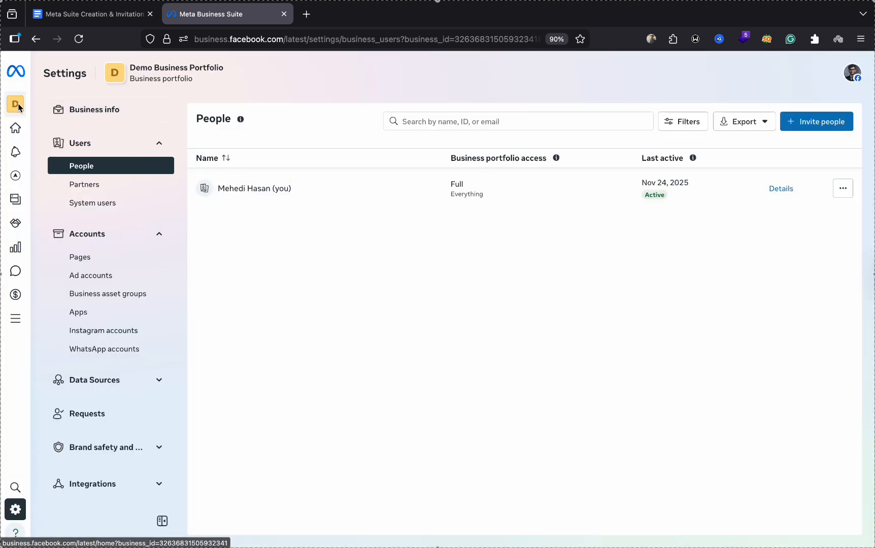
- Switch to the other business portfolio from the sidebar portfolio list
mouse_move(15, 104)
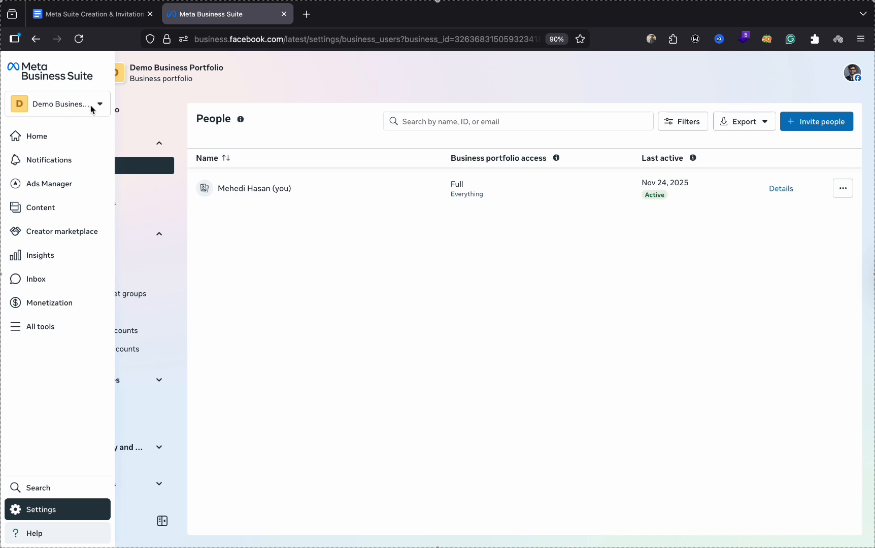
click(88, 103)
scroll(85, 274, down, 2)
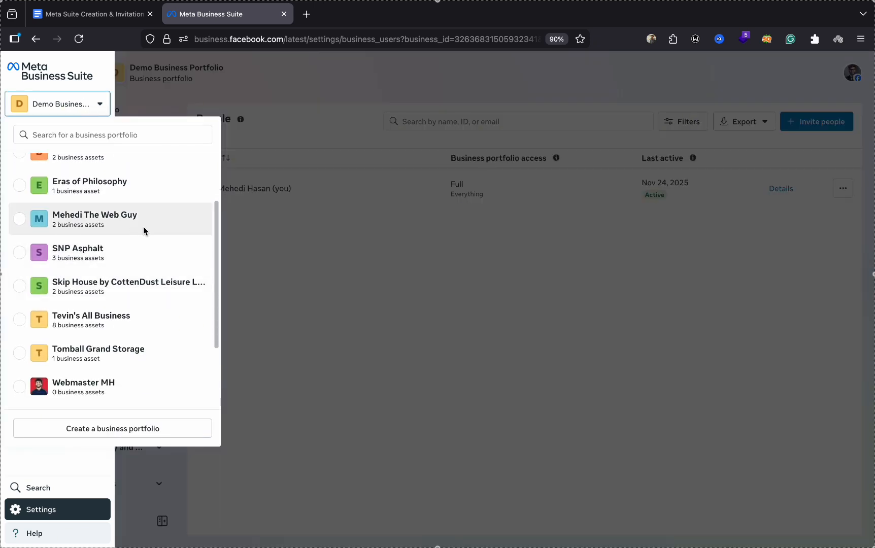
click(132, 224)
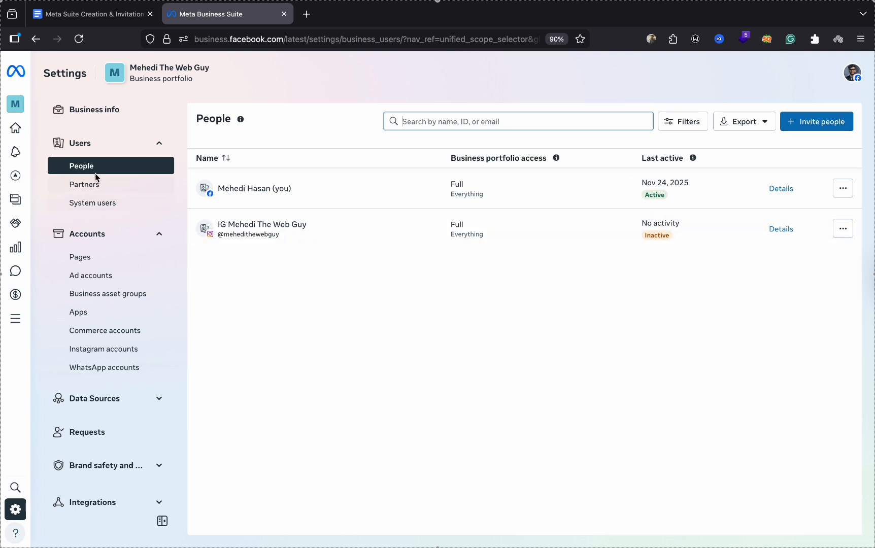
- Start an invitation, enter the invitee's e-mail address, and continue to the access step
click(828, 123)
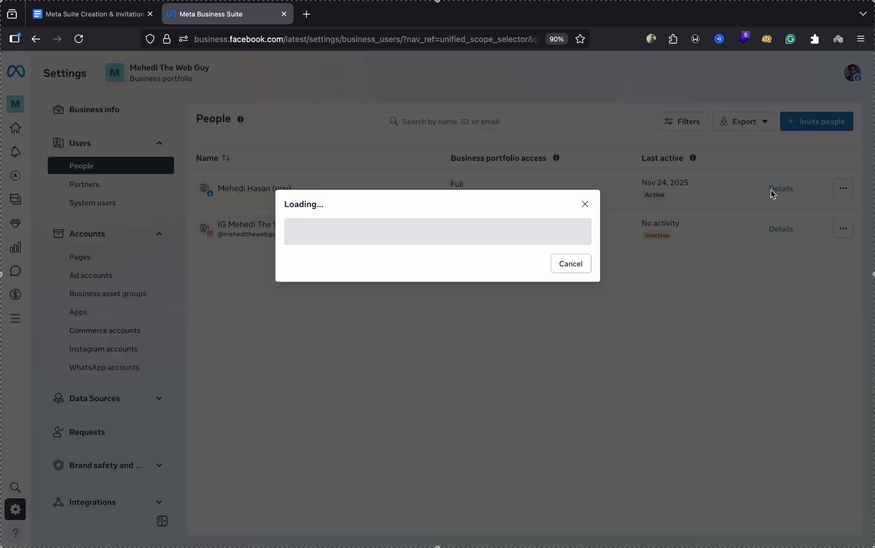
click(399, 183)
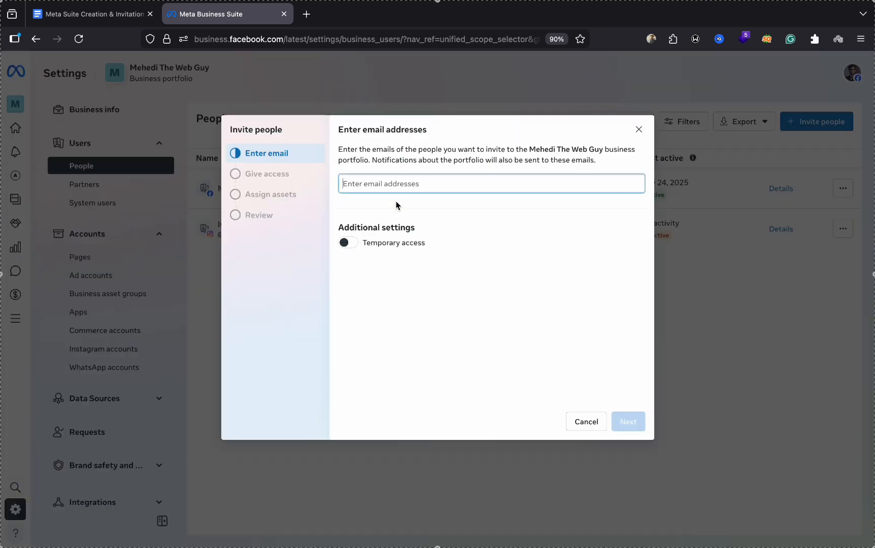
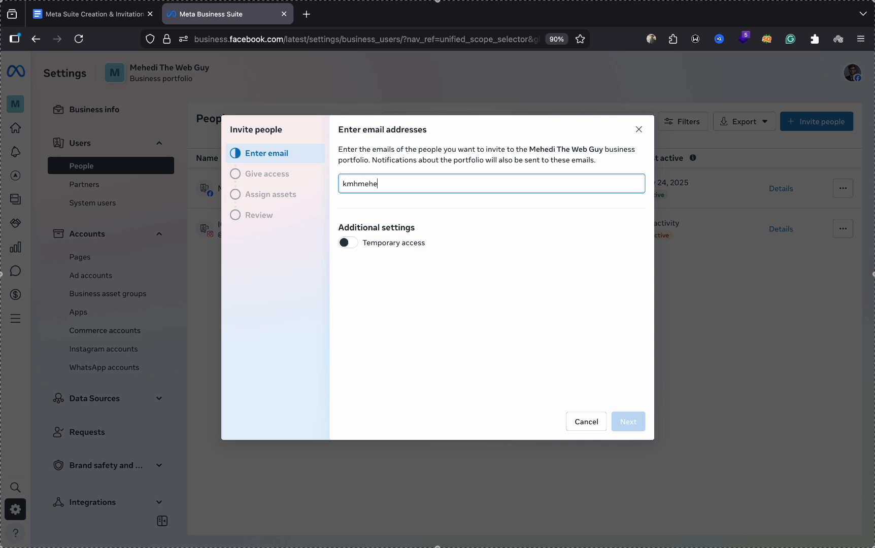
key(Return)
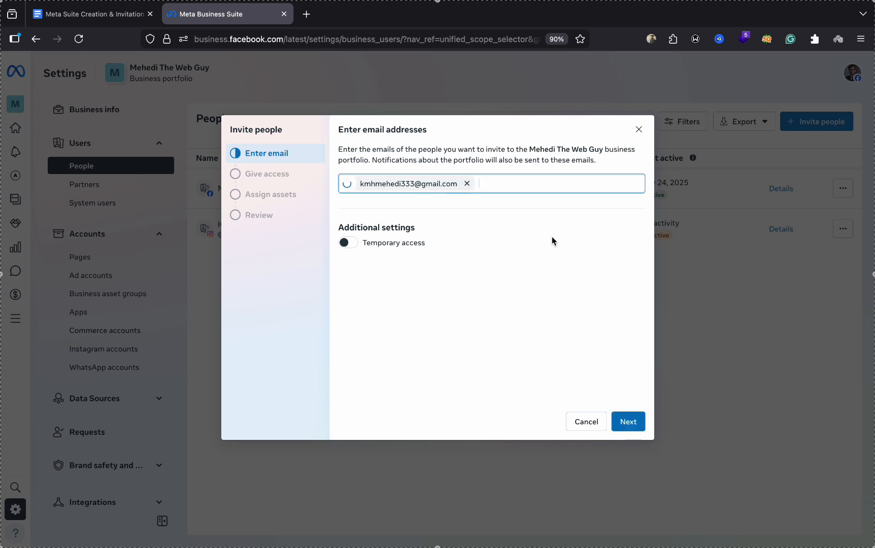
click(626, 422)
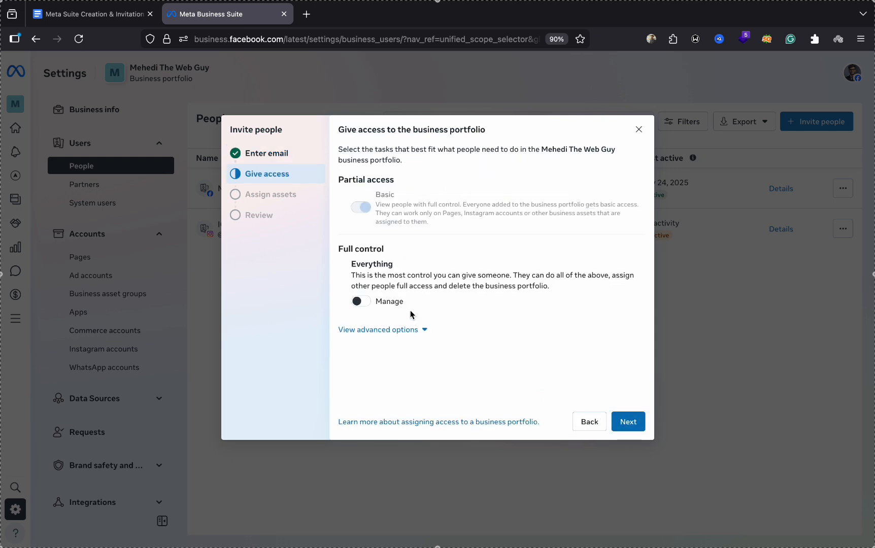
- Grant the invitee full control (Manage) of the portfolio and move on to assets
click(358, 302)
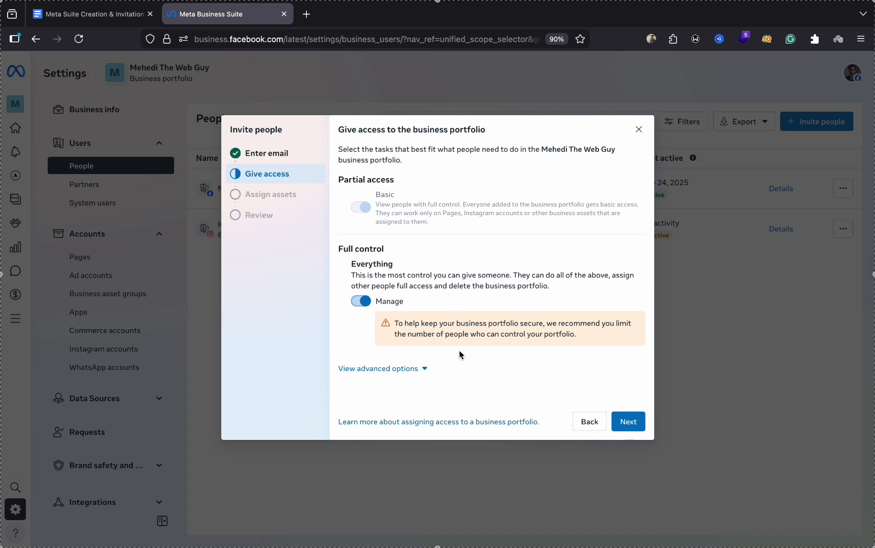
click(618, 417)
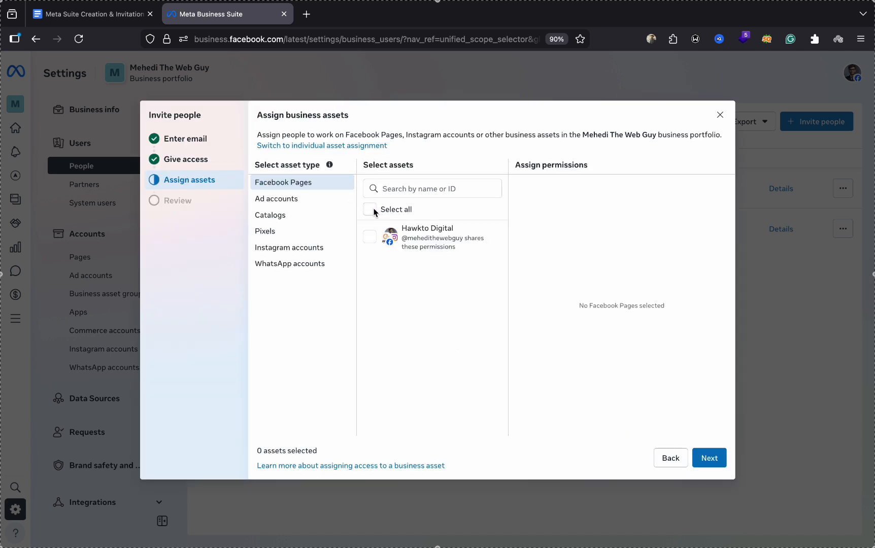
- Select the Hawkto Digital Page and the Client Hunting ad account as assets
click(372, 244)
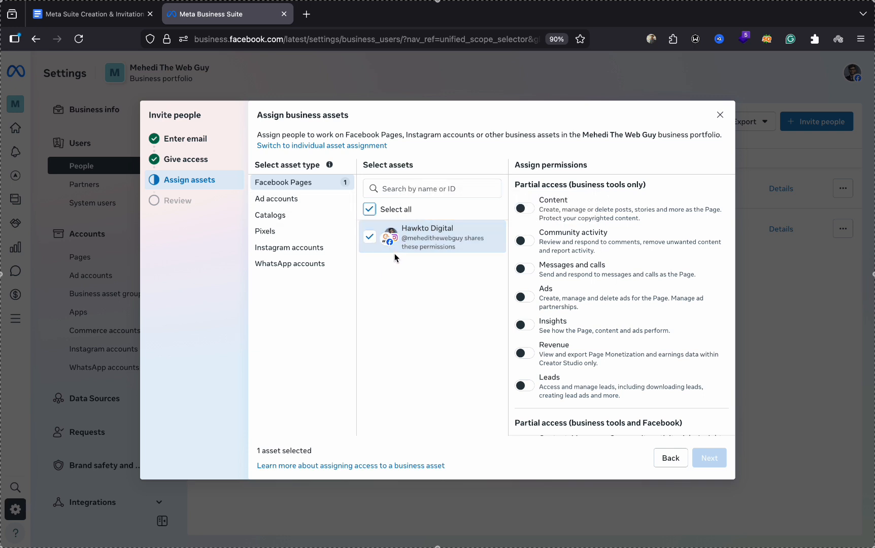
click(325, 199)
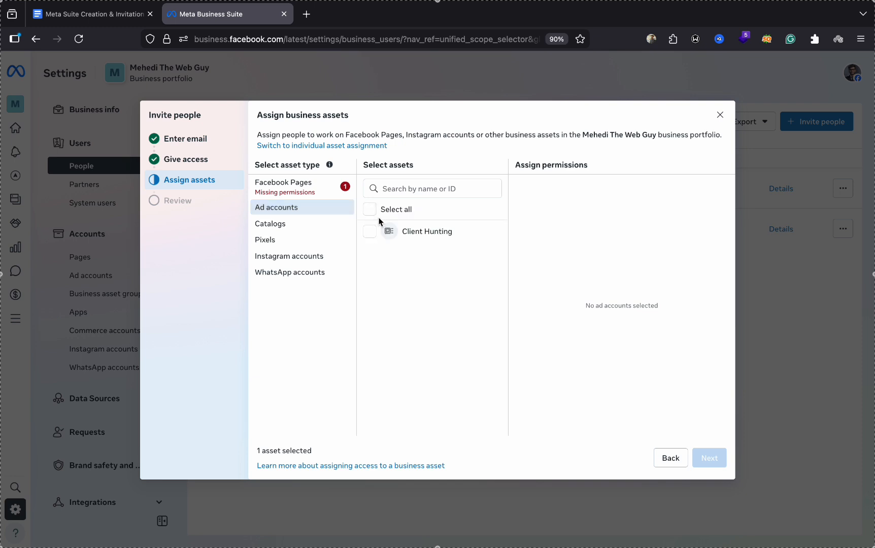
click(371, 209)
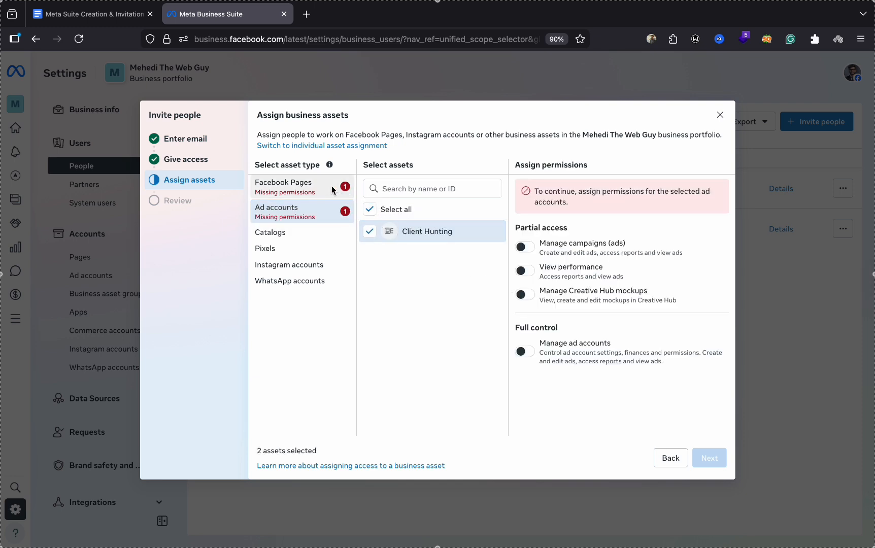
- Give the Hawkto Digital Page full control (Everything) plus Leads permission
click(290, 186)
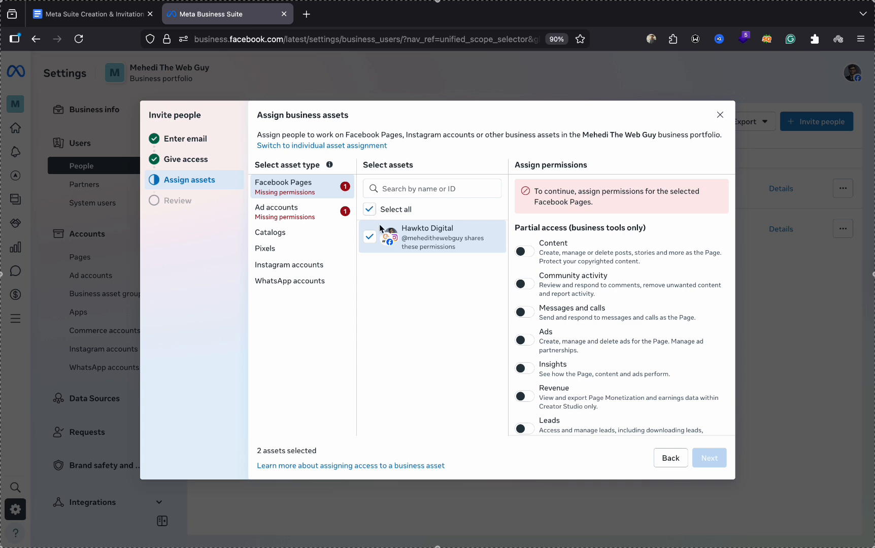
scroll(581, 235, down, 5)
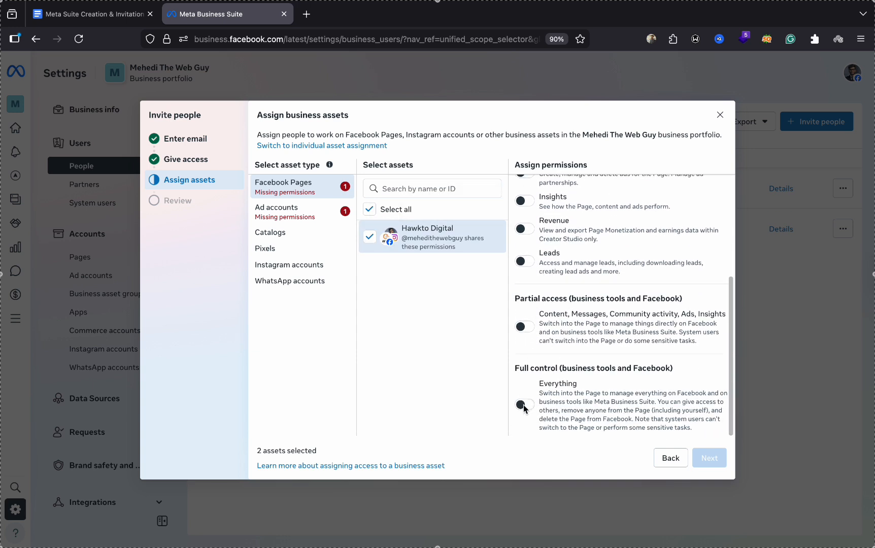
scroll(558, 305, up, 5)
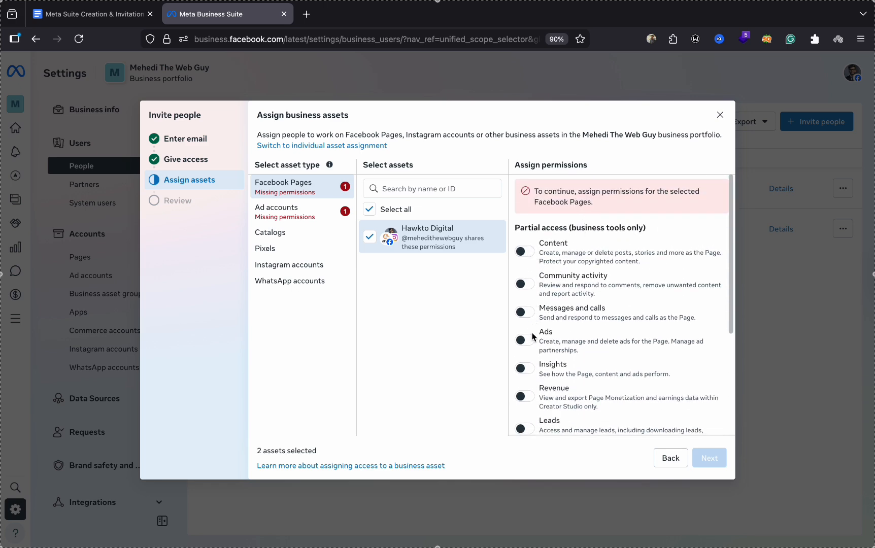
scroll(532, 336, down, 3)
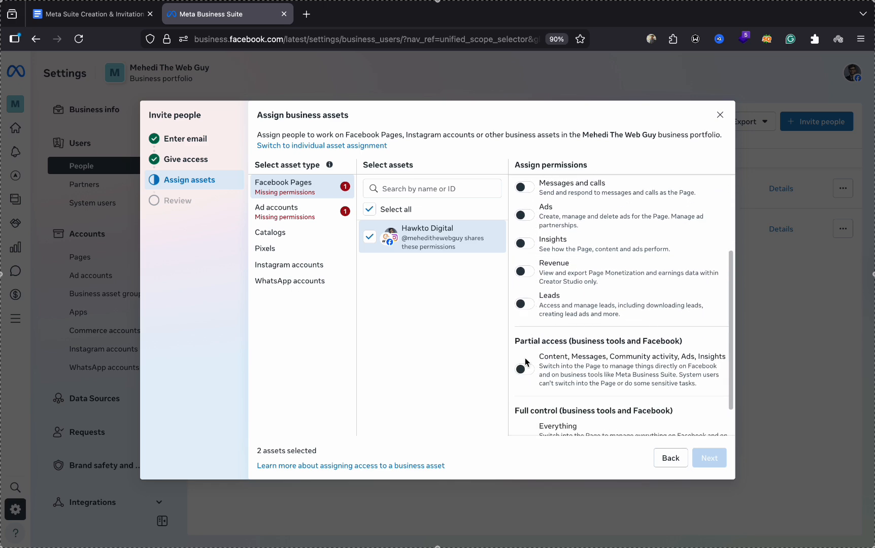
scroll(525, 358, down, 2)
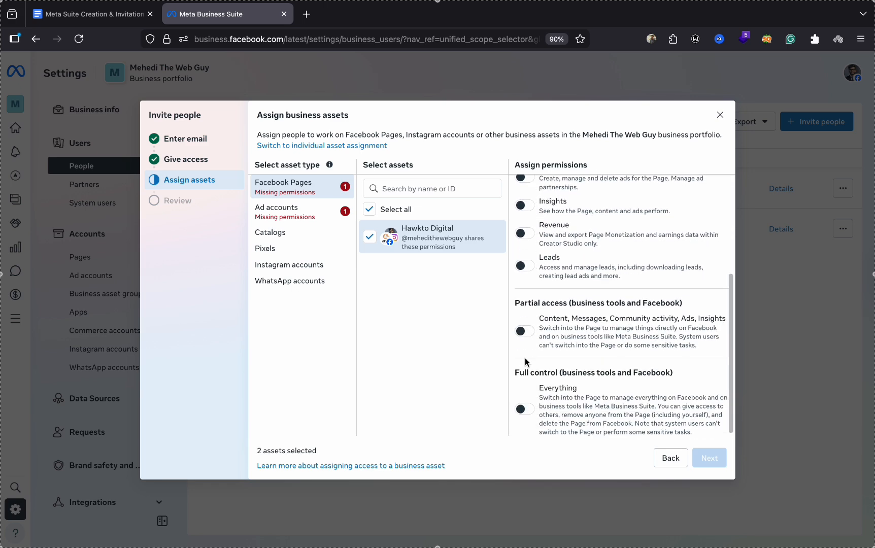
click(527, 410)
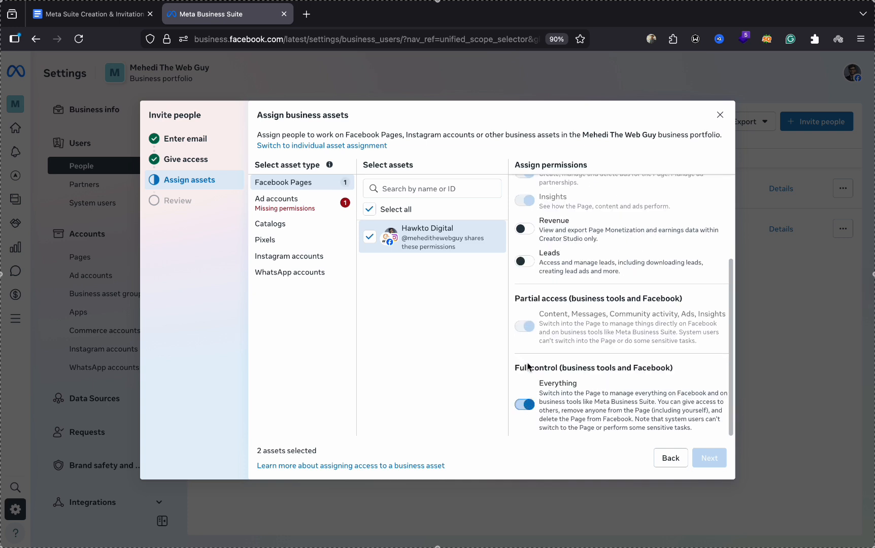
scroll(528, 366, up, 4)
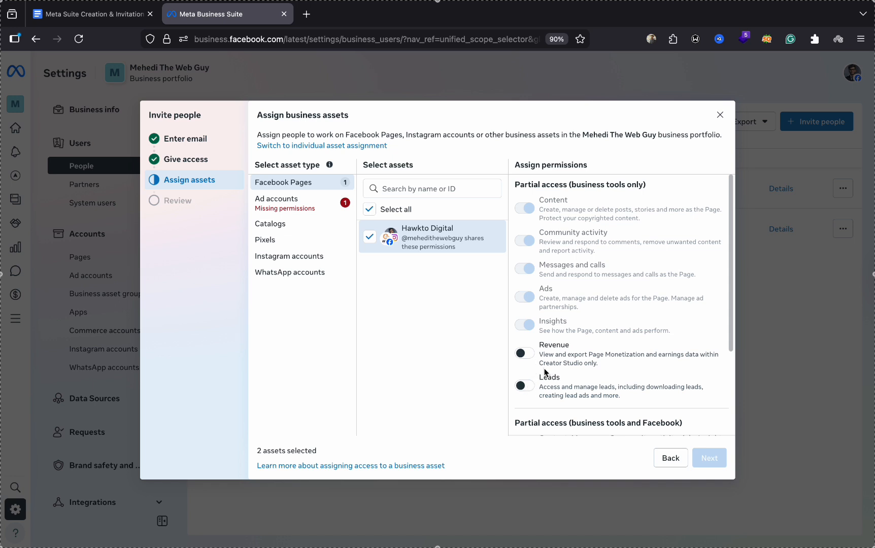
scroll(528, 378, down, 2)
scroll(528, 380, down, 1)
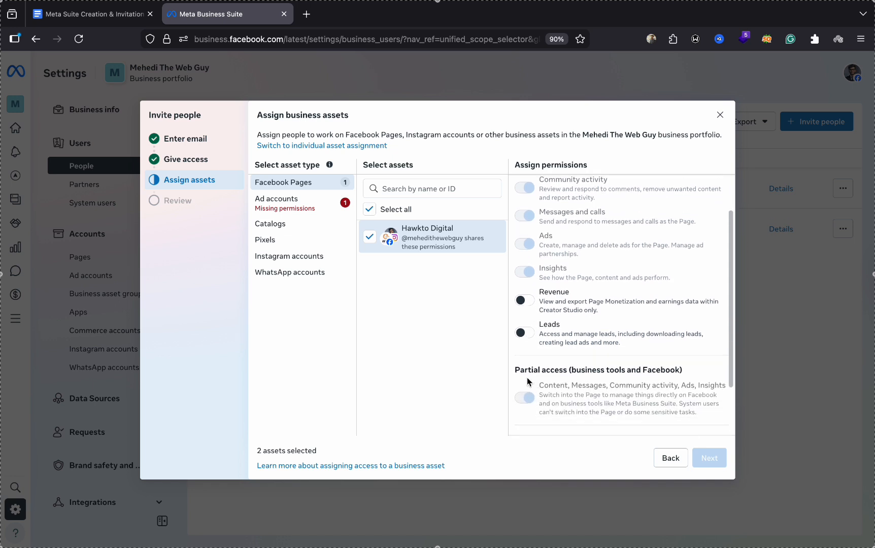
click(528, 340)
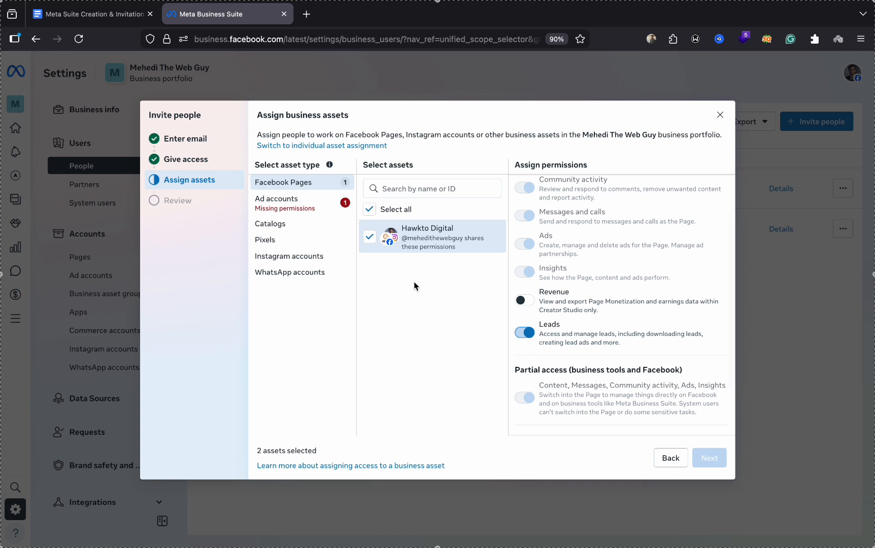
click(296, 207)
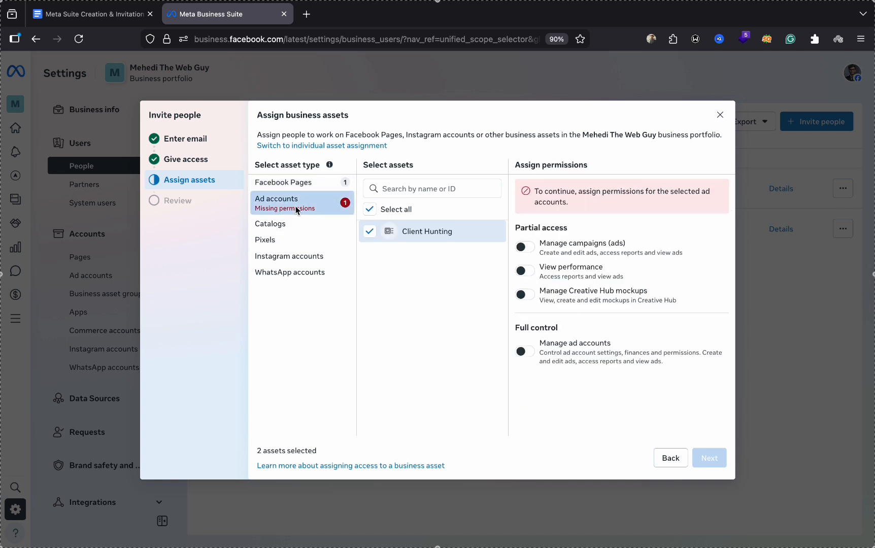
- Grant Manage ad accounts for Client Hunting, send the two-asset invite, and close the verification notice
click(530, 353)
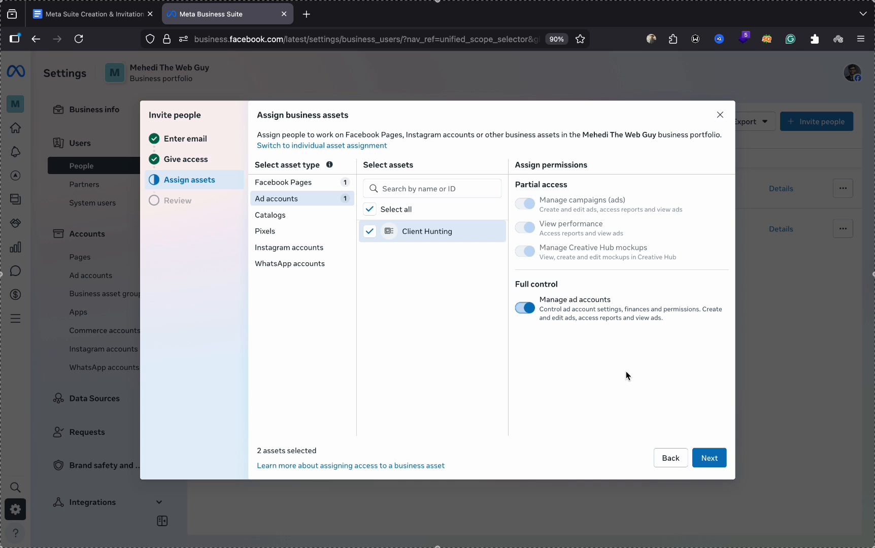
click(711, 459)
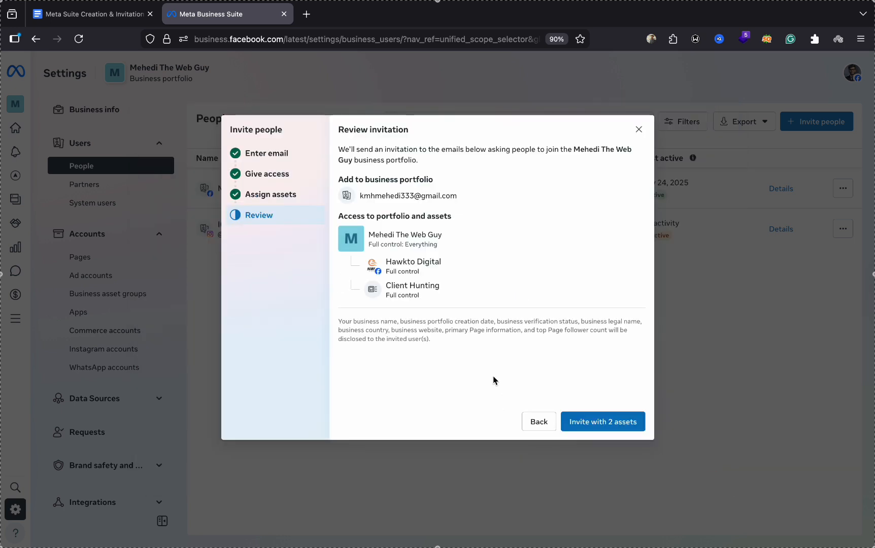
click(597, 429)
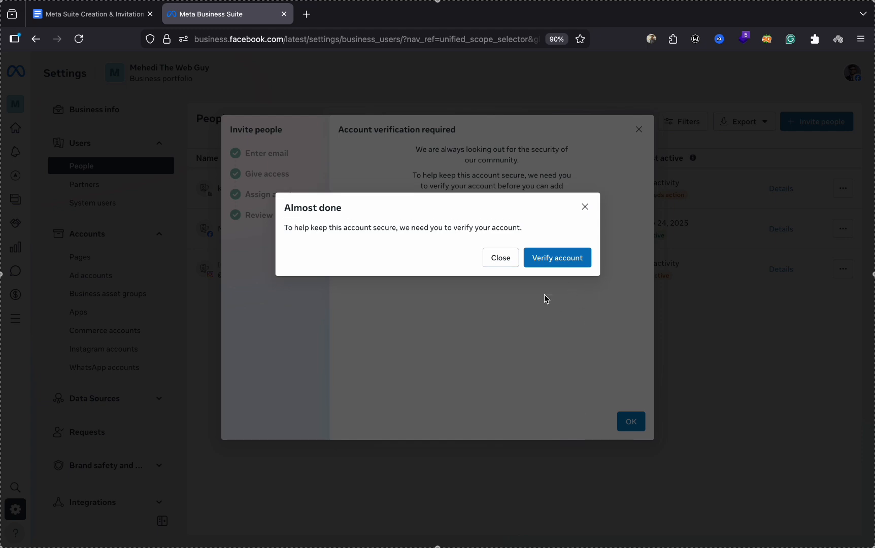
click(503, 257)
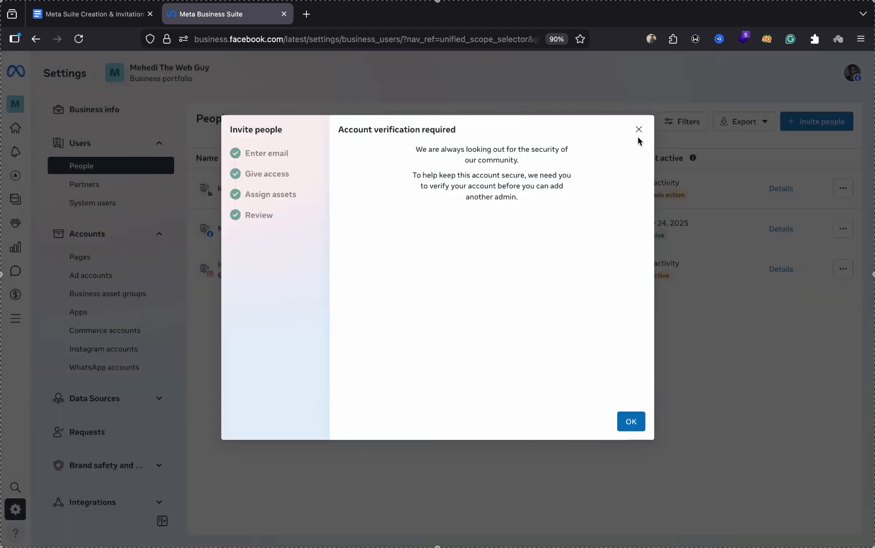